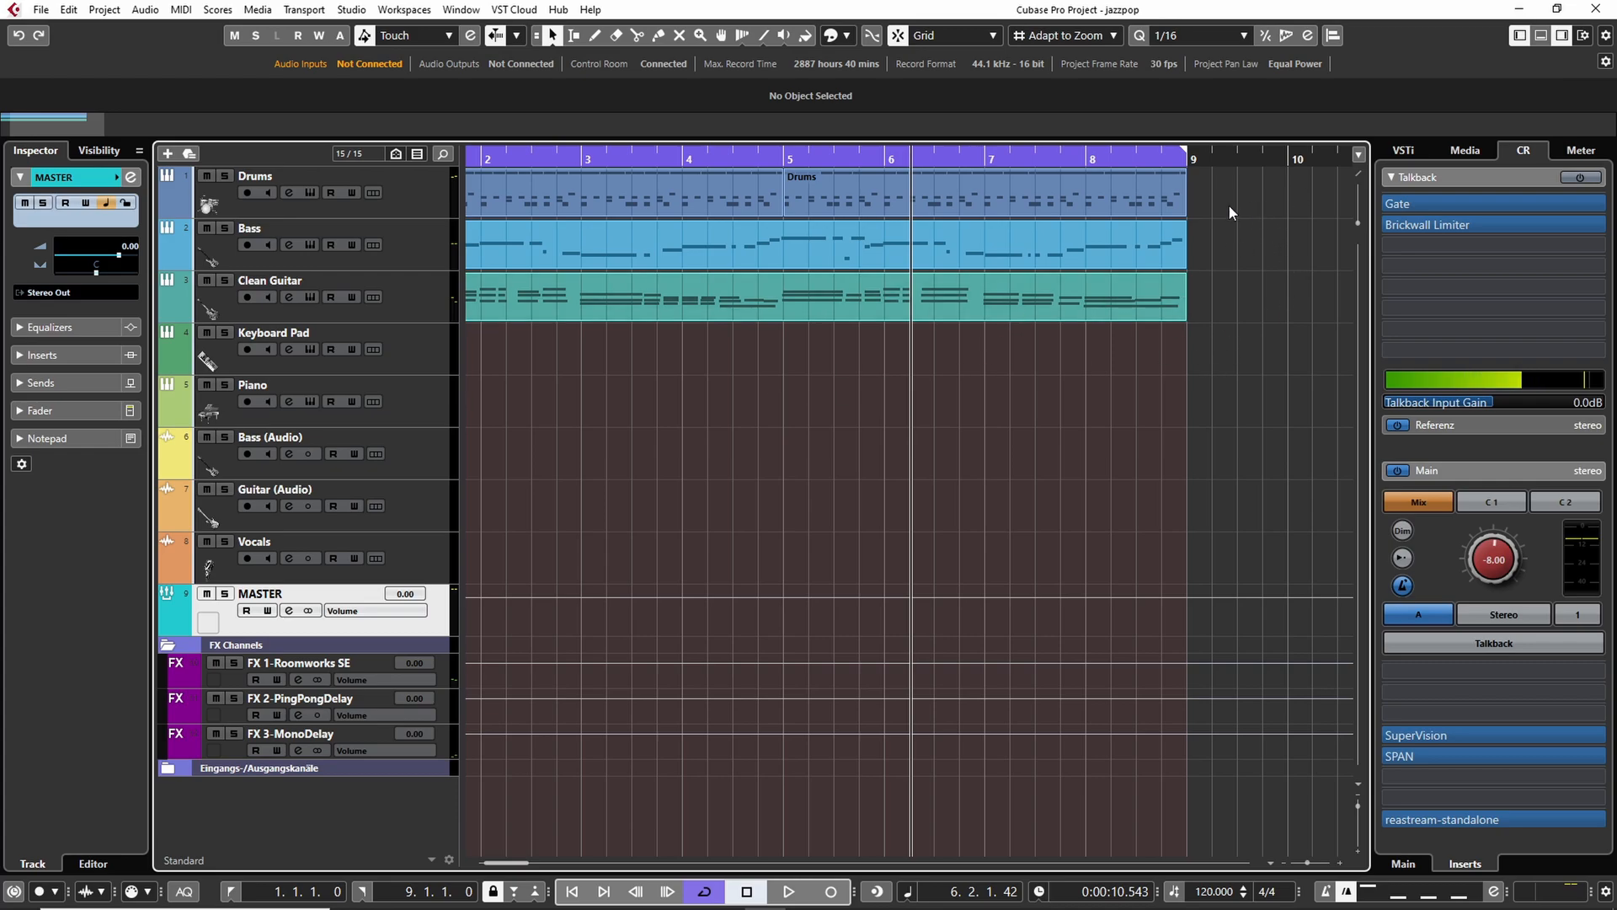
Browse the Production templates in the Steinberg Hub and close it without creating a project.
left_click_drag(1251, 209, 463, 186)
left_click(563, 11)
left_click(584, 32)
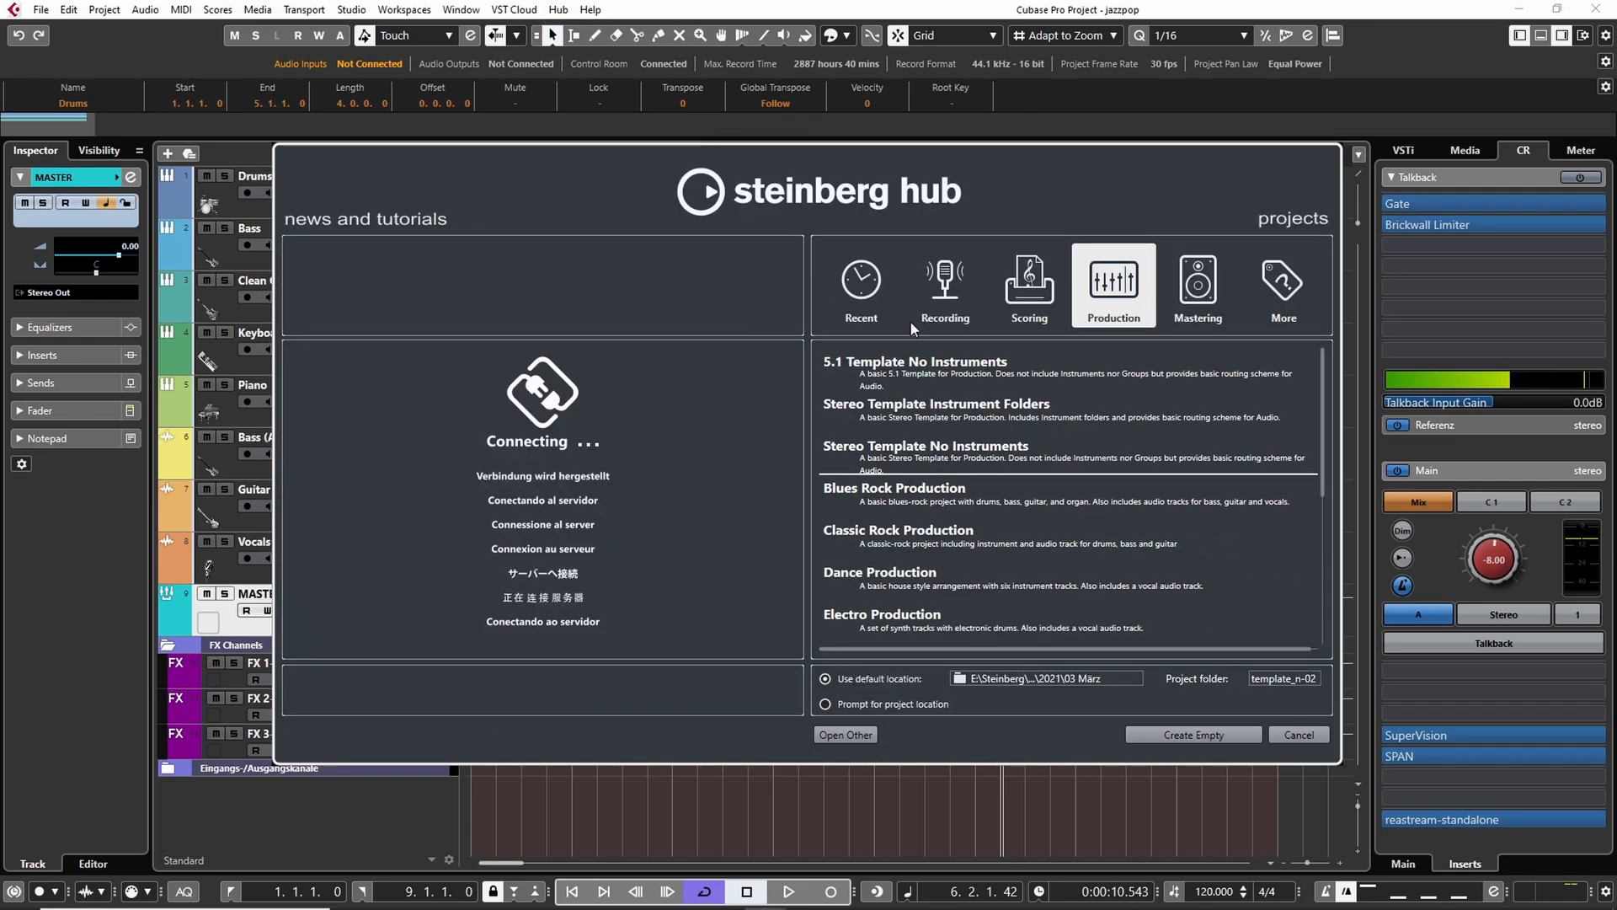
scroll(1100, 416, "down", 6)
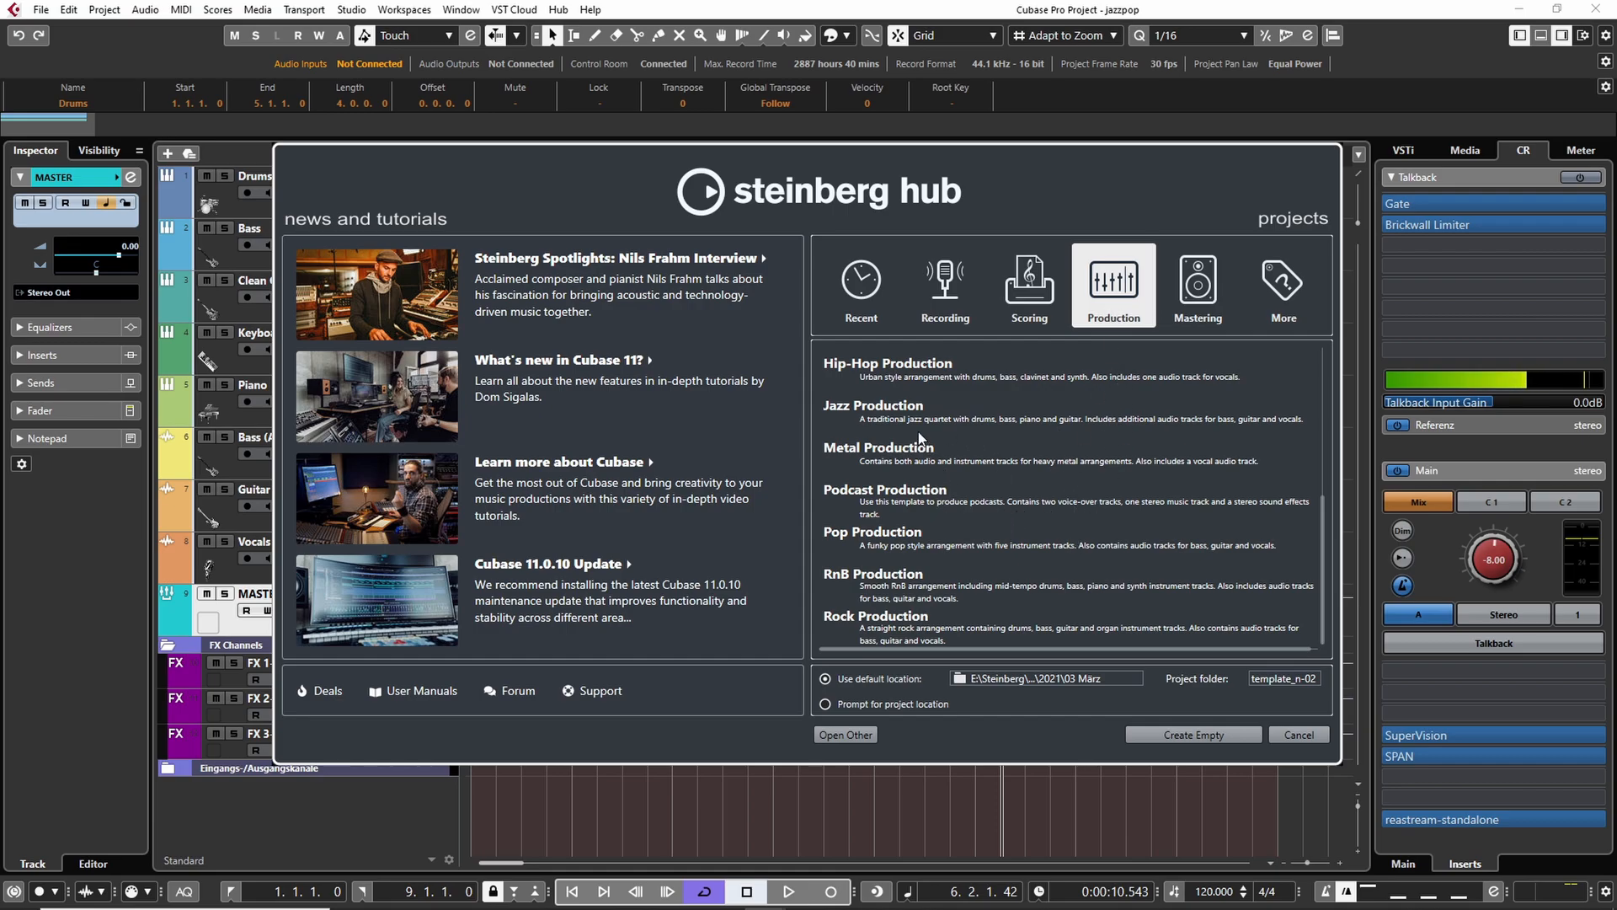
scroll(923, 541, "up", 2)
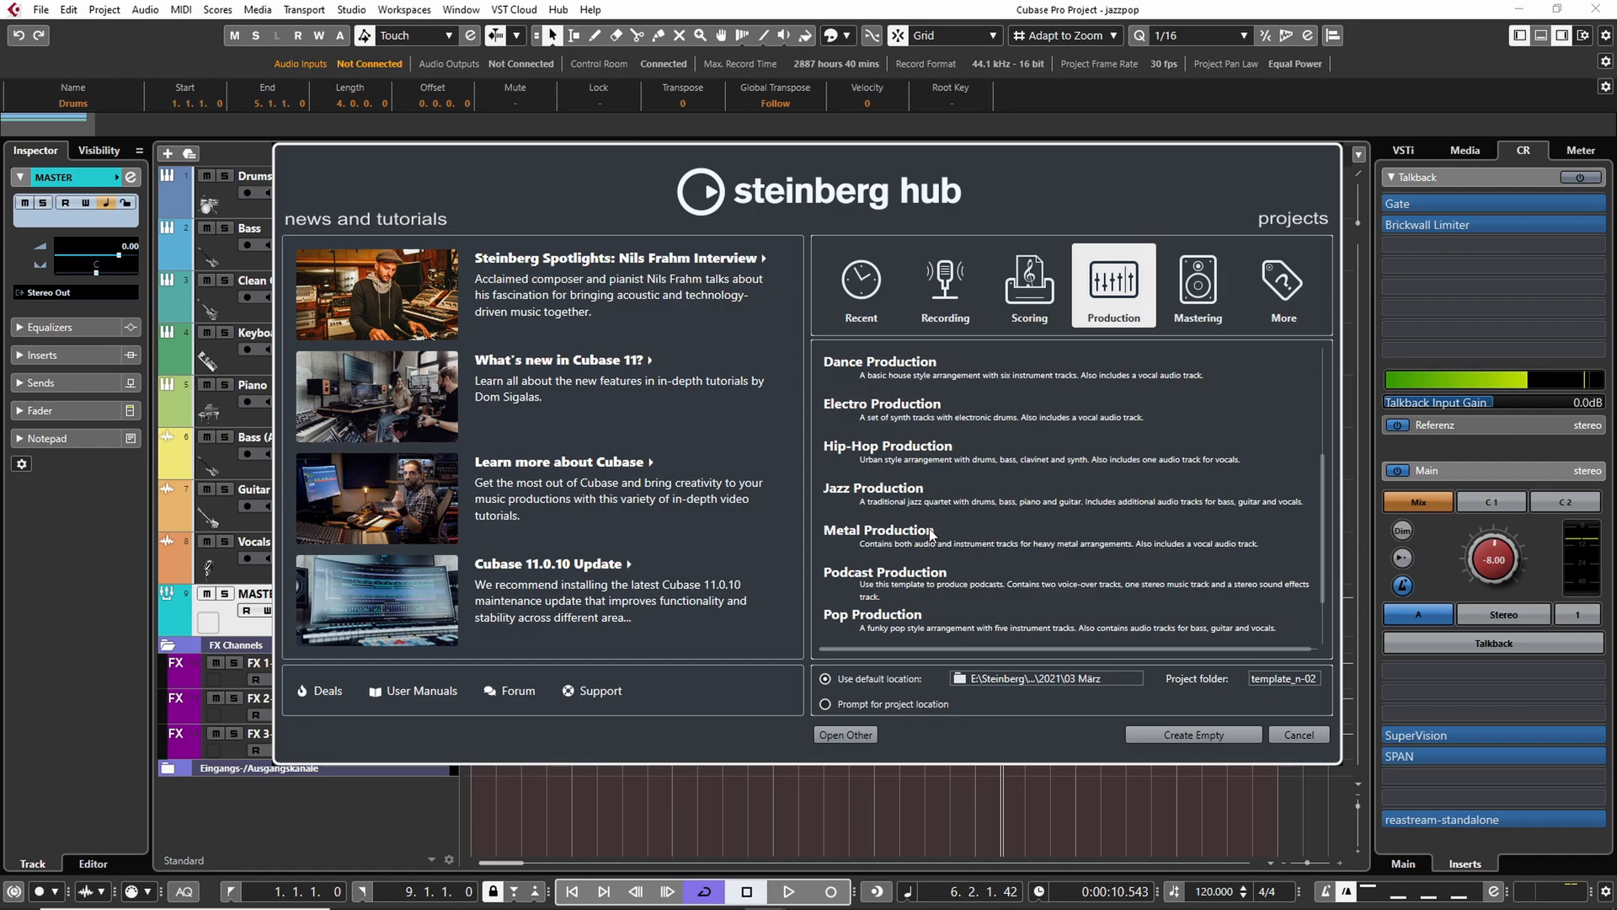
left_click(1299, 735)
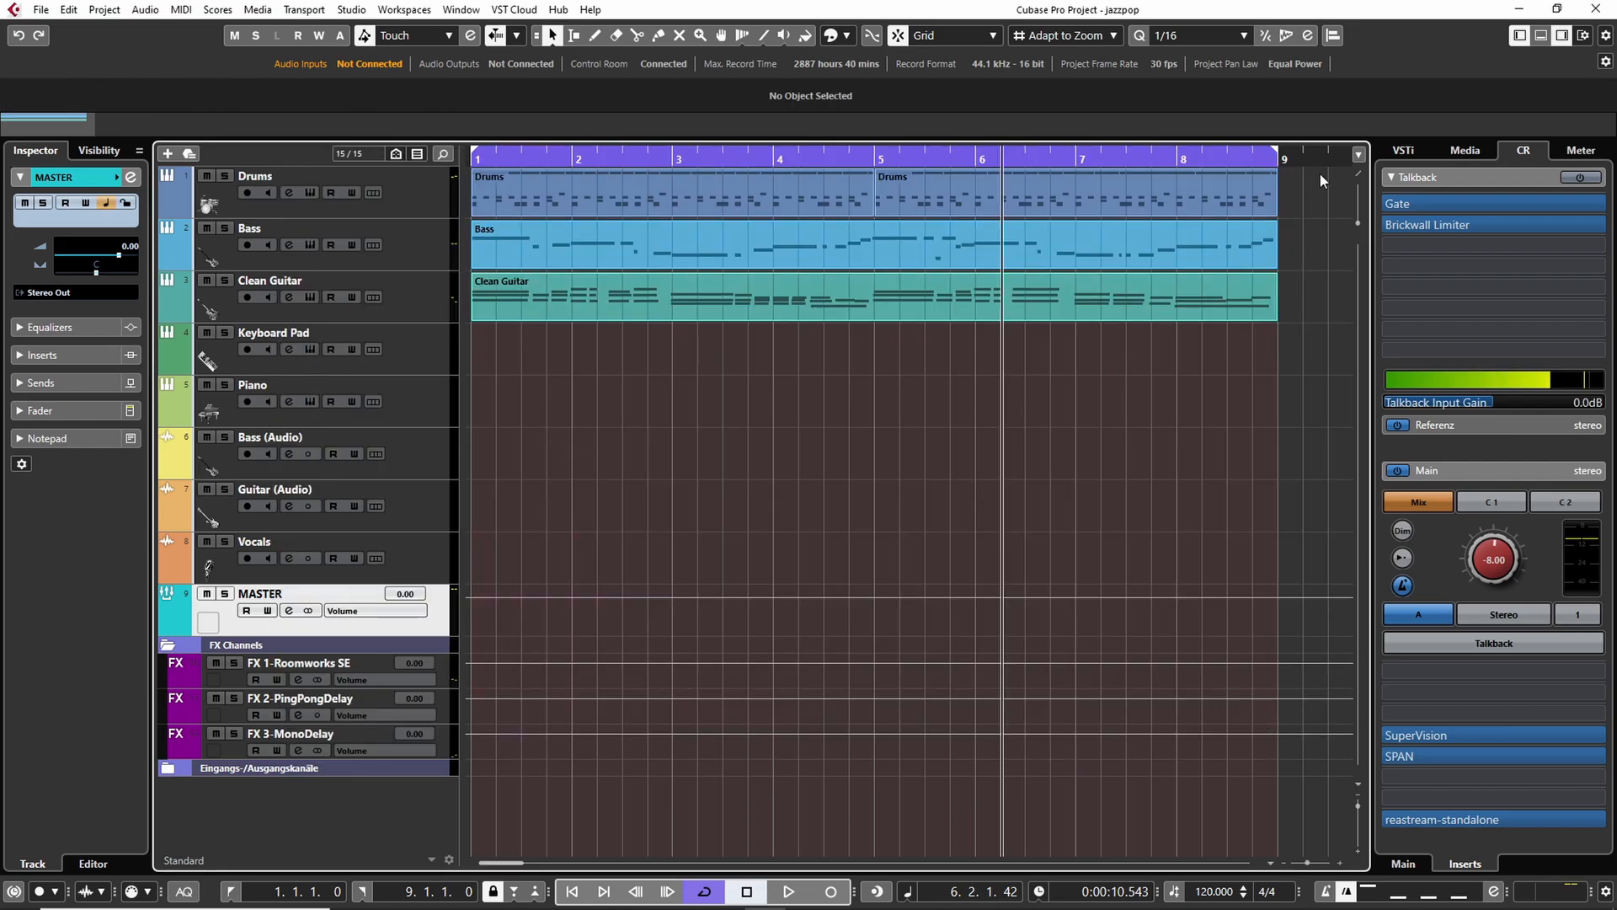
Play the jazzpop arrangement from bar 1 to hear the mix, stop playback and return to the project start.
key("Home")
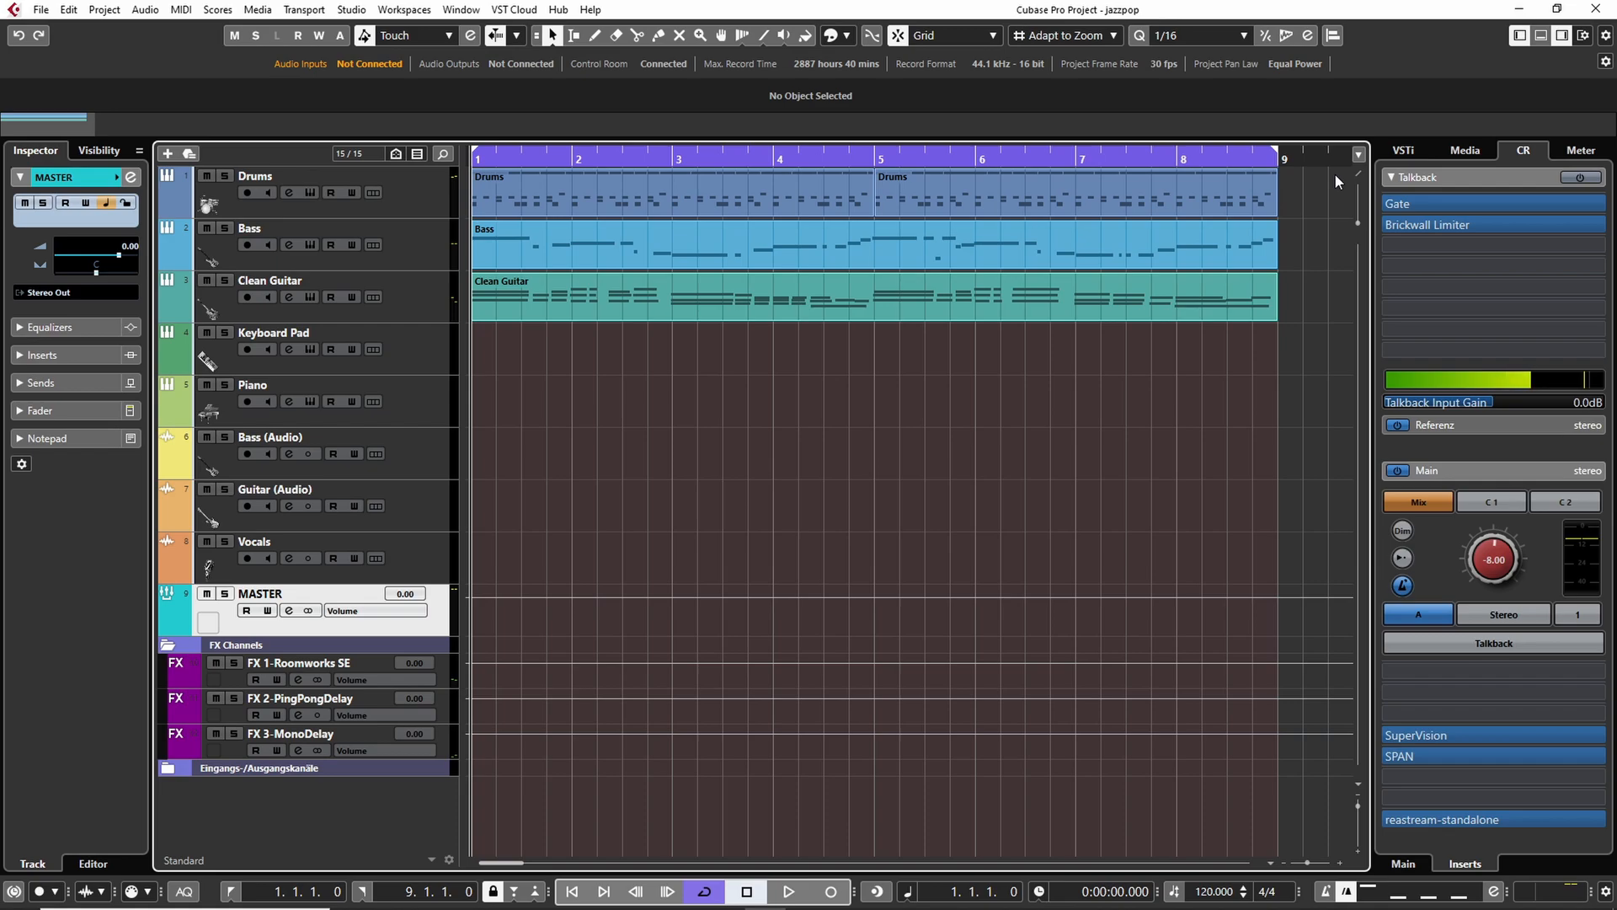
key("space")
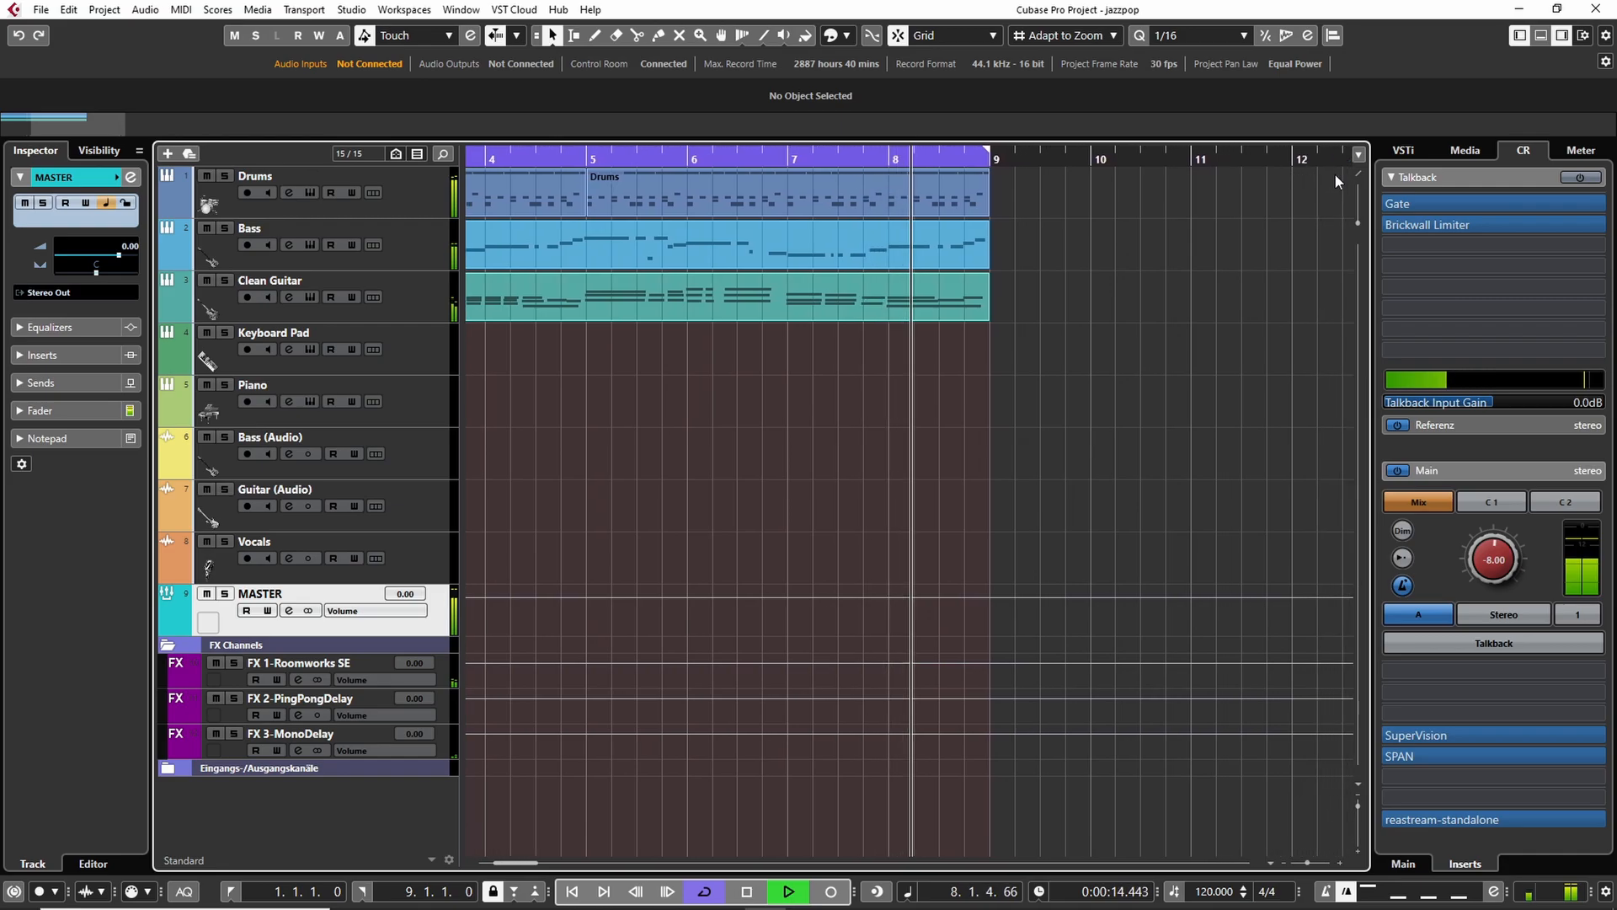
key("space")
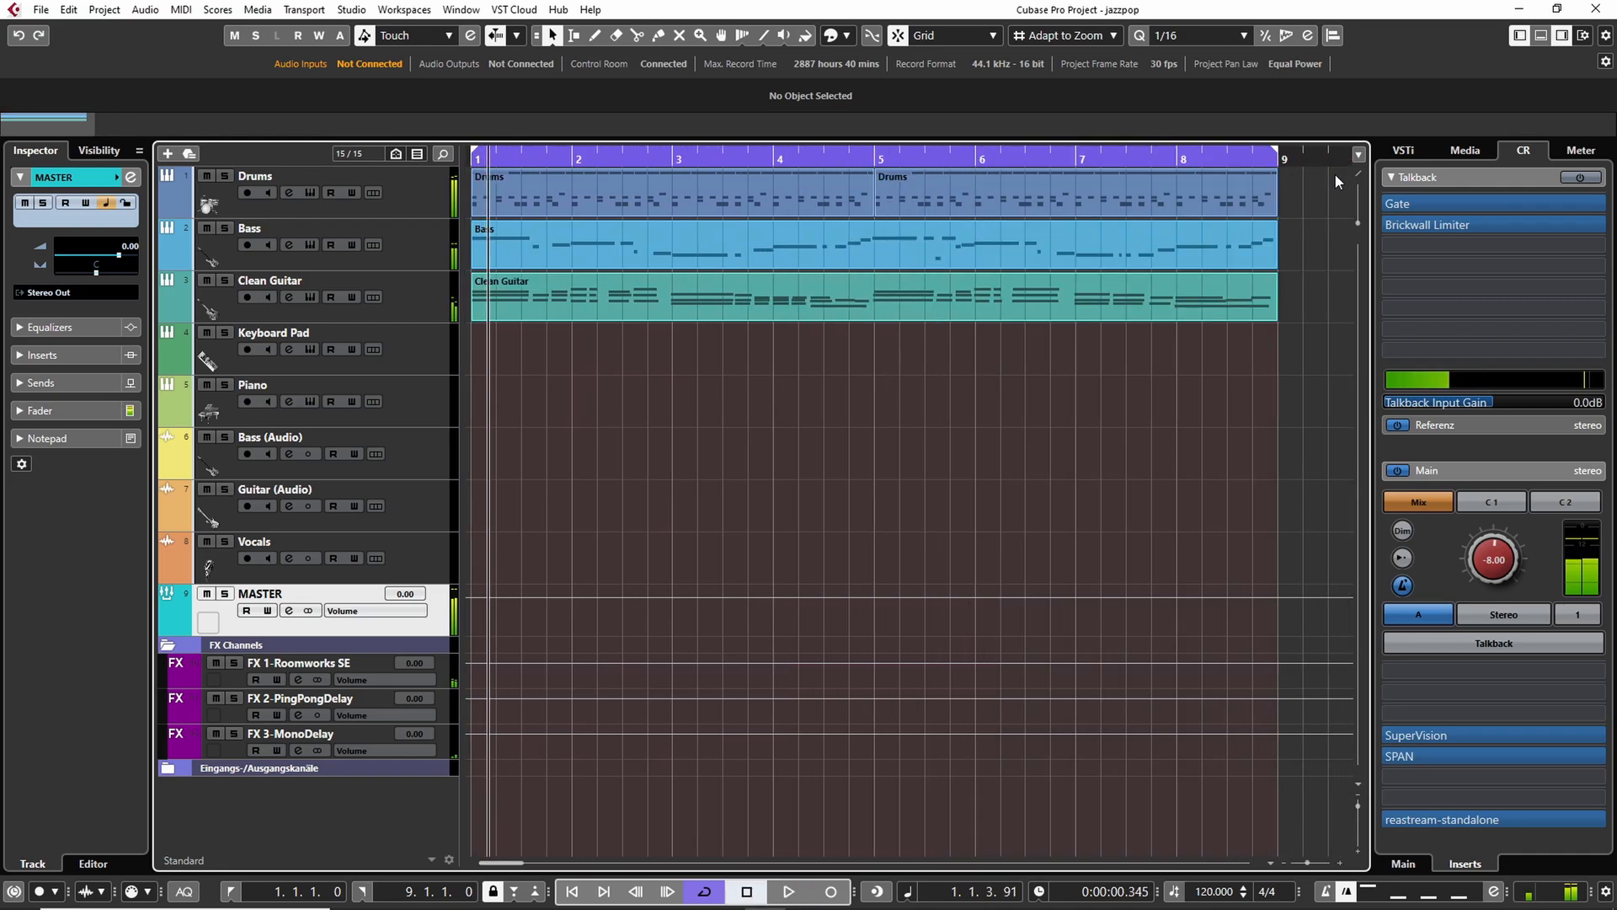
key("KP_Decimal")
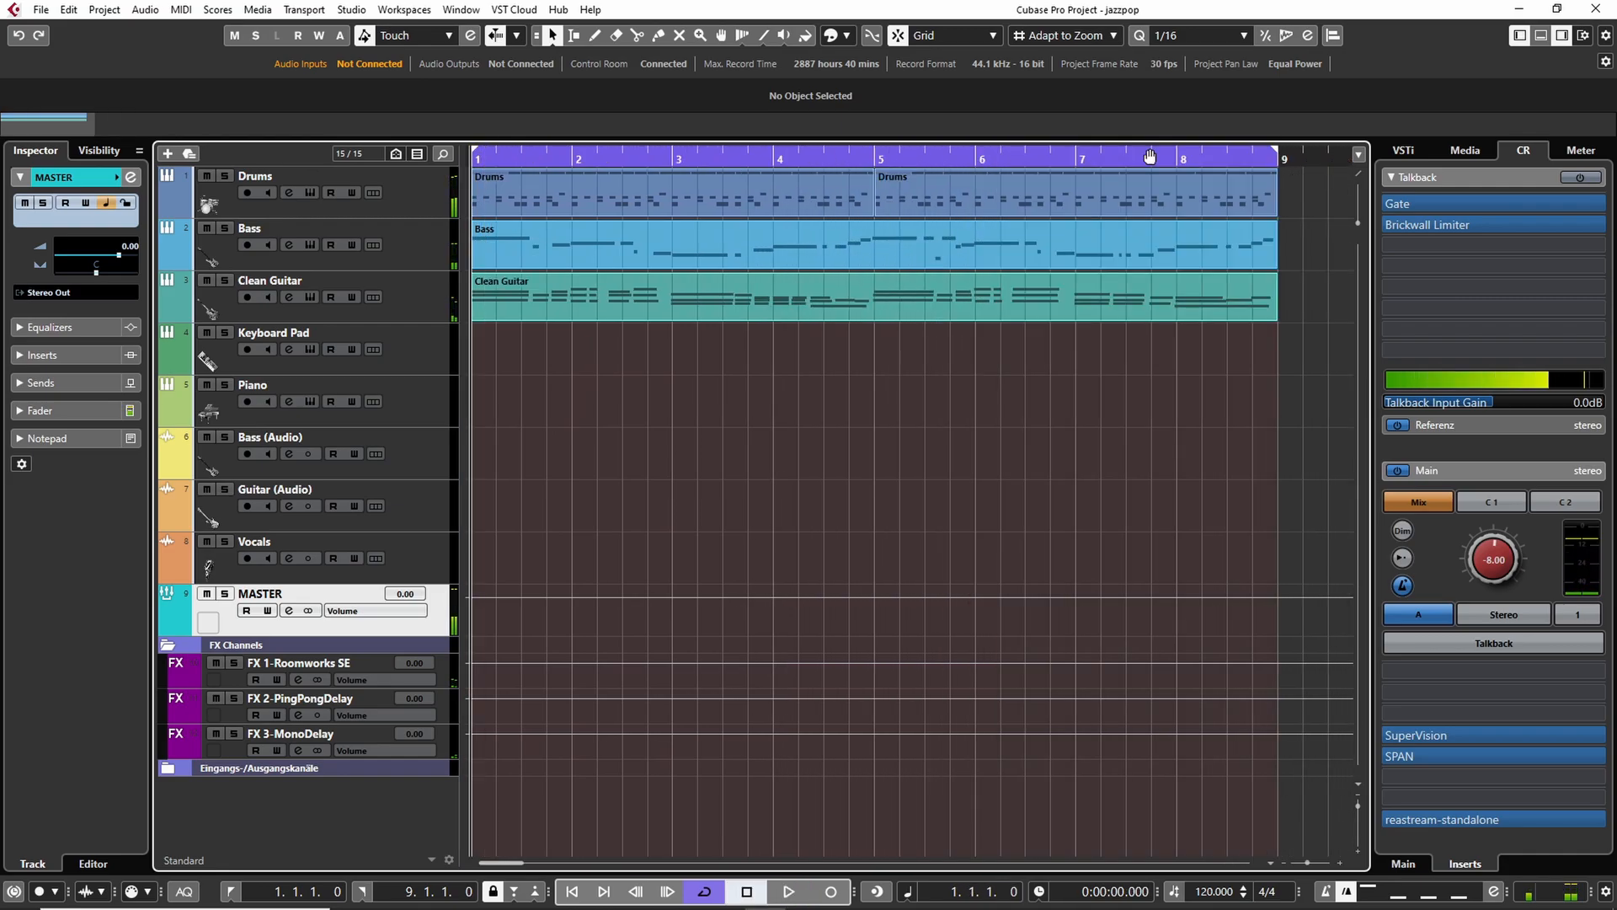
Select all tracks from Drums through FX 3-MonoDelay, and reduce the selection to the MASTER track.
left_click(411, 200)
left_click(408, 563, "shift")
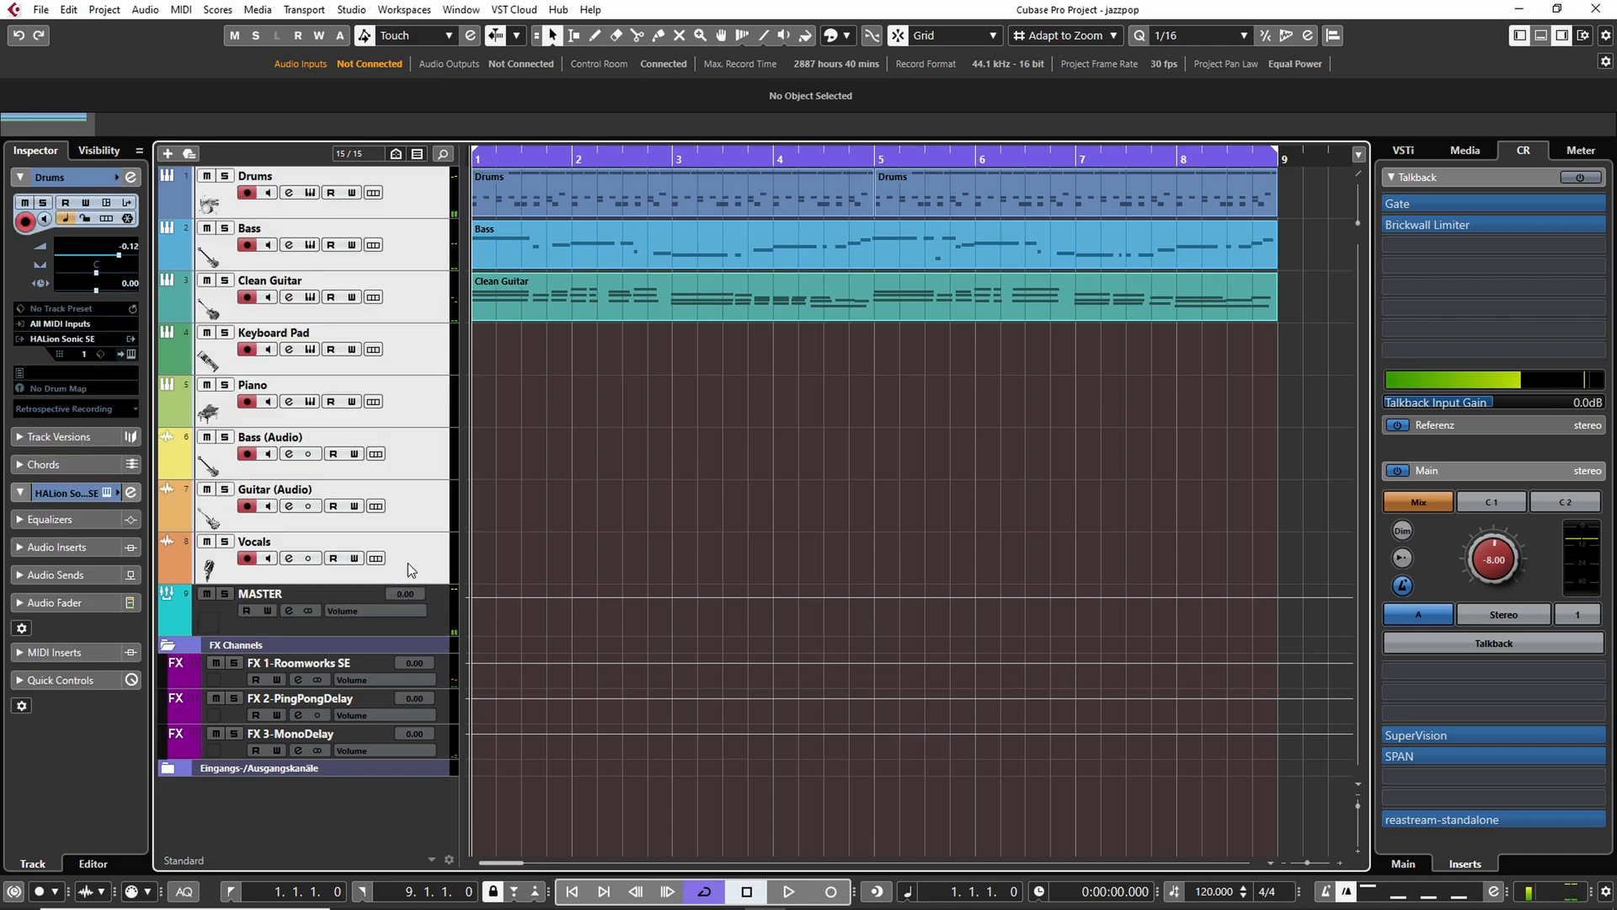
left_click(442, 741, "shift")
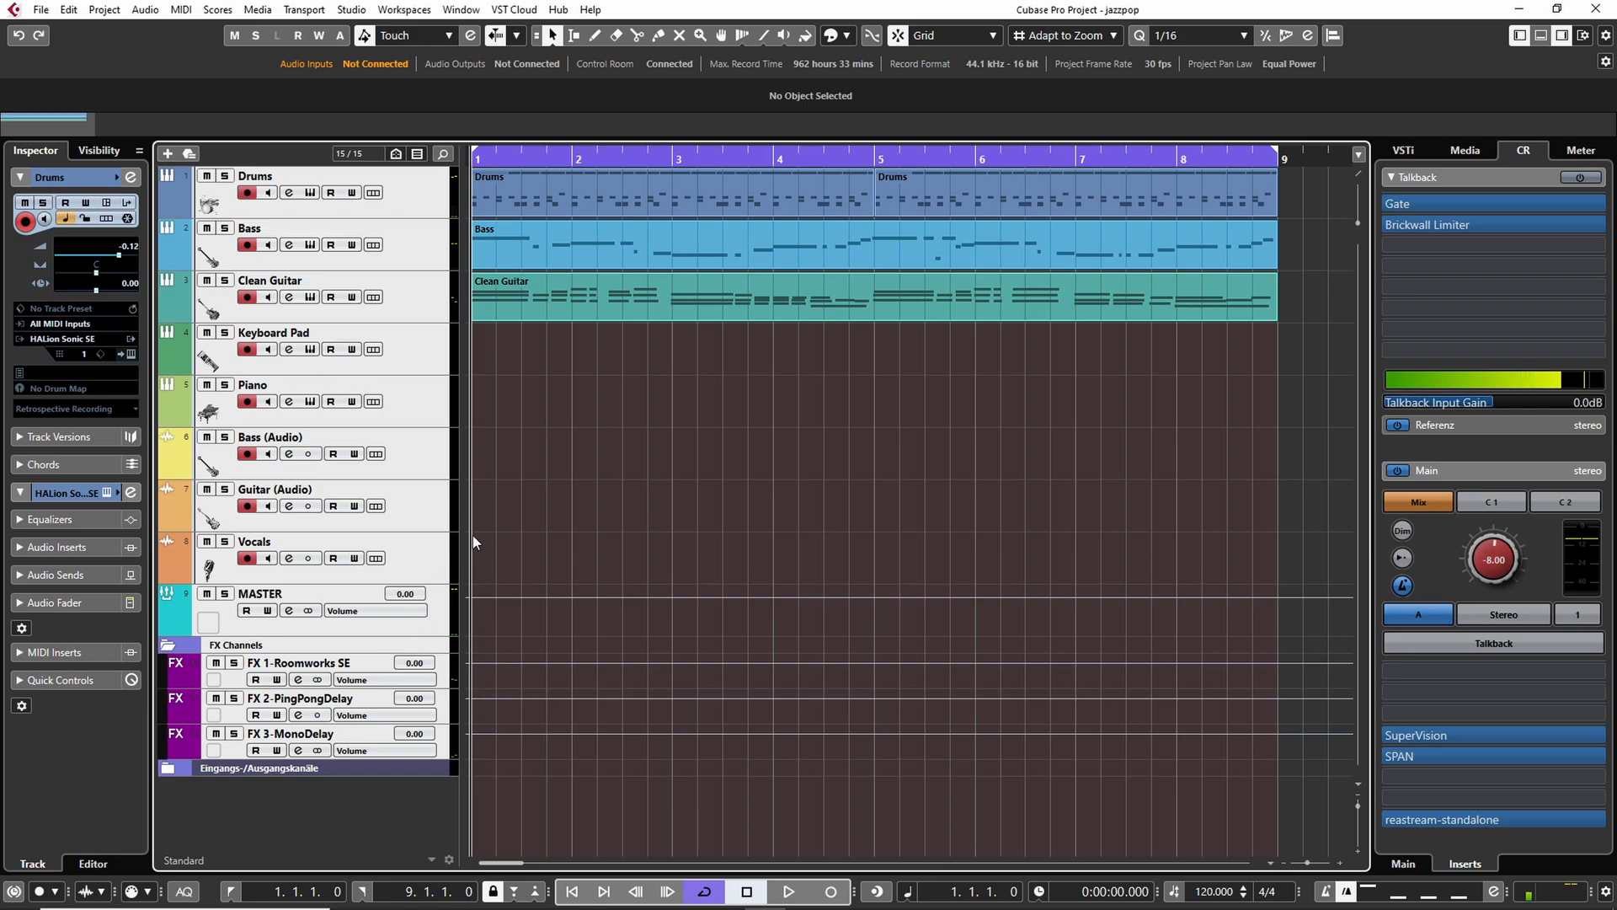
left_click(423, 628)
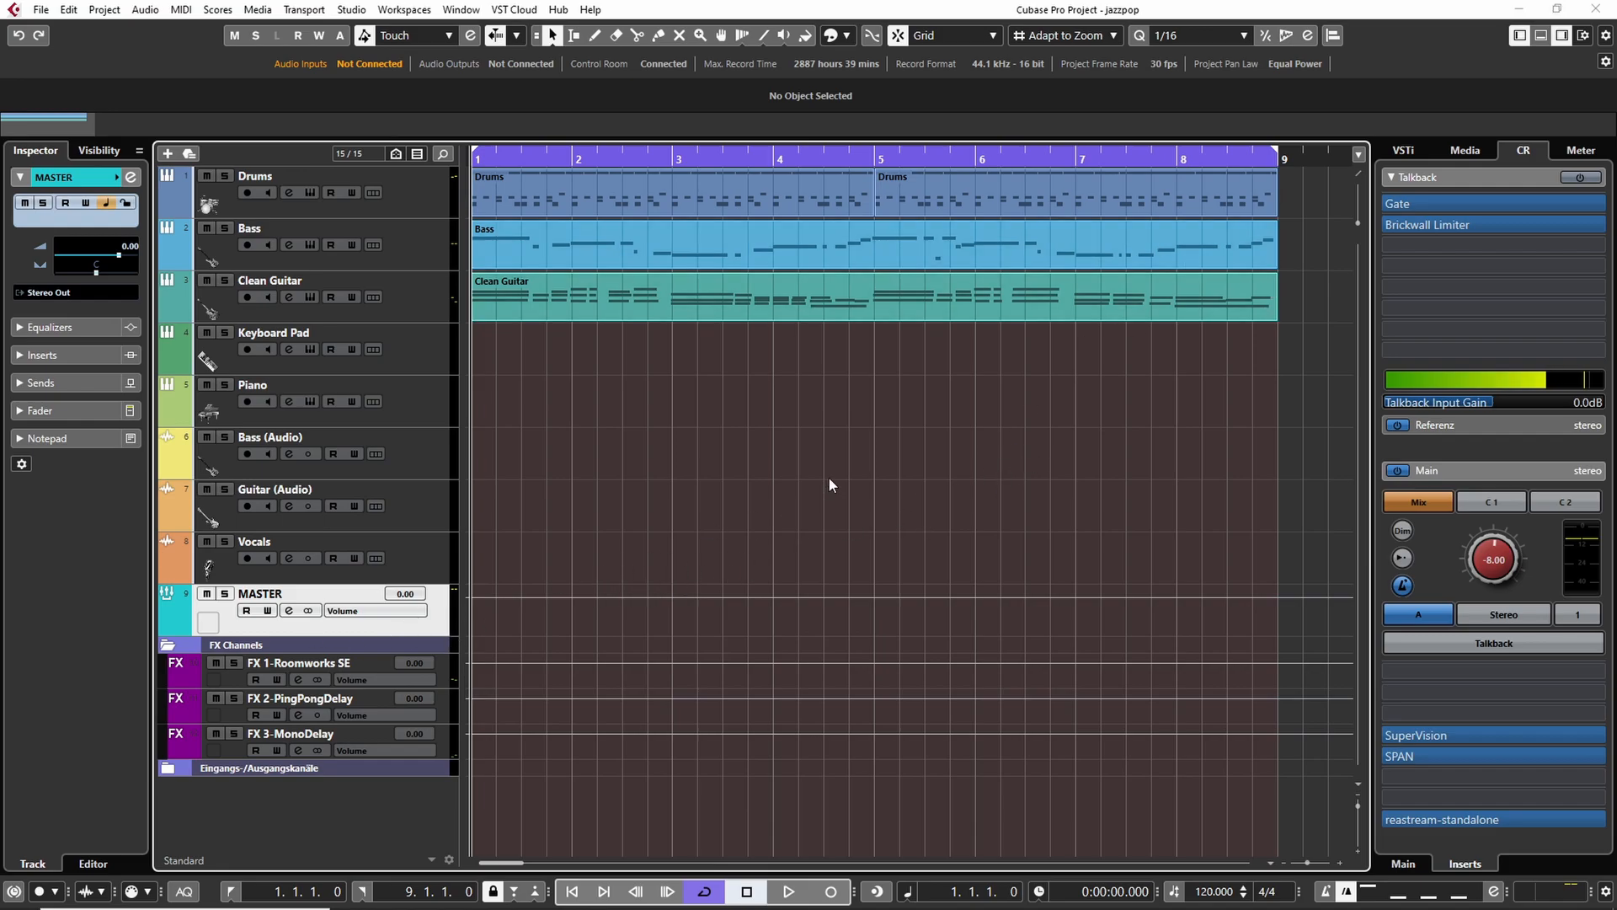
Open the MixConsole and load the Limiter plug-in into the first insert slot of the MASTER channel.
key("F3")
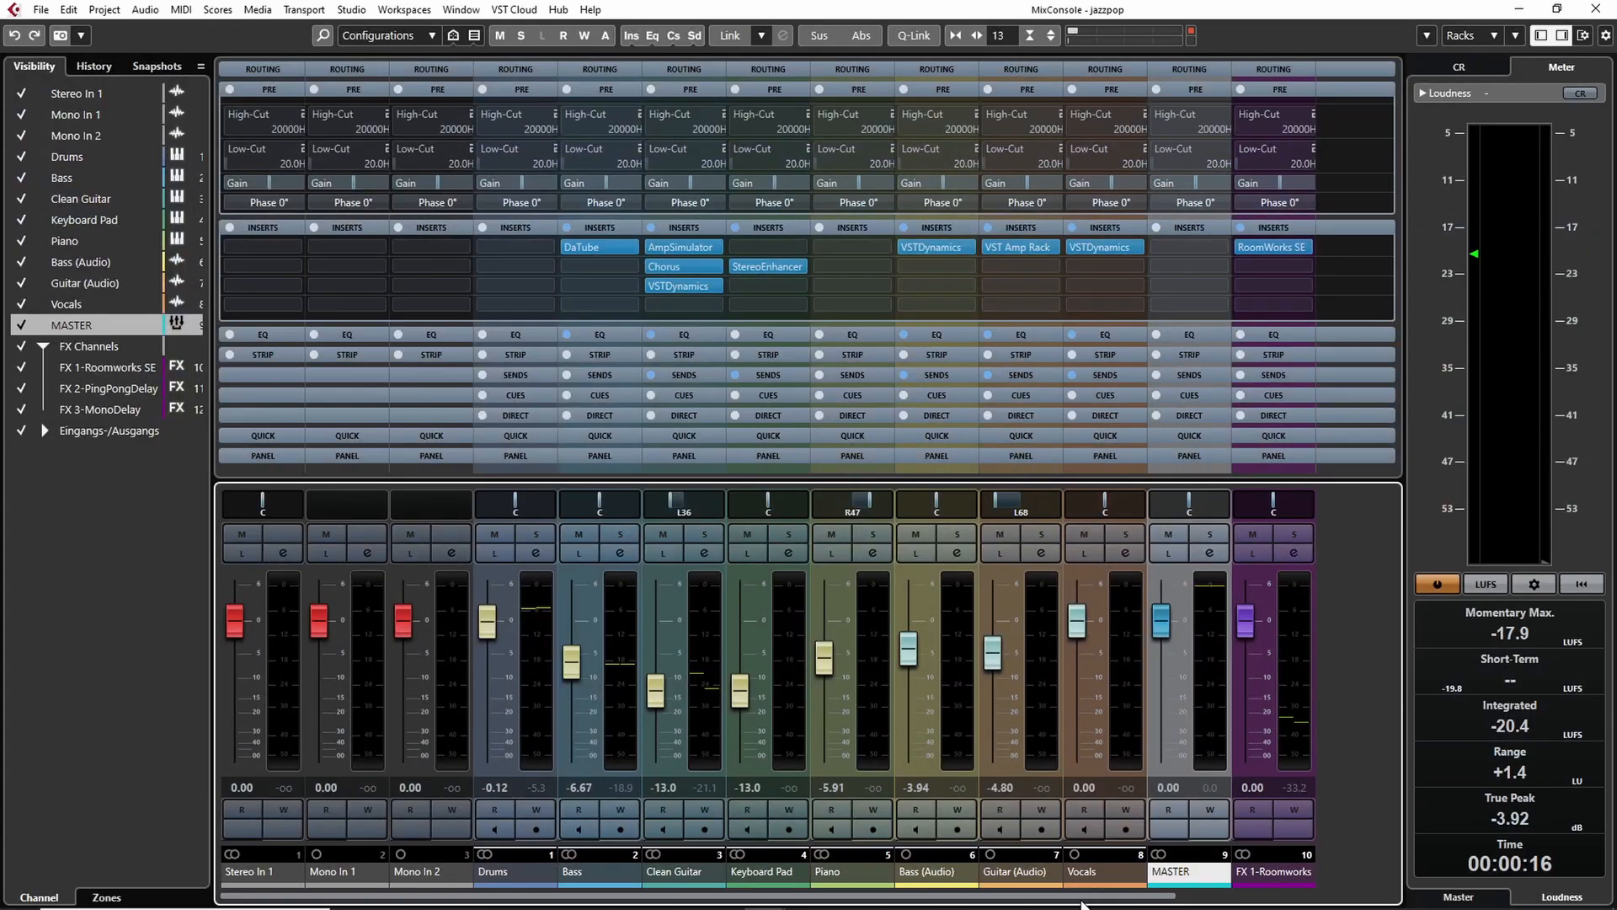
left_click_drag(1081, 903, 790, 898)
left_click(1223, 249)
type("limiter")
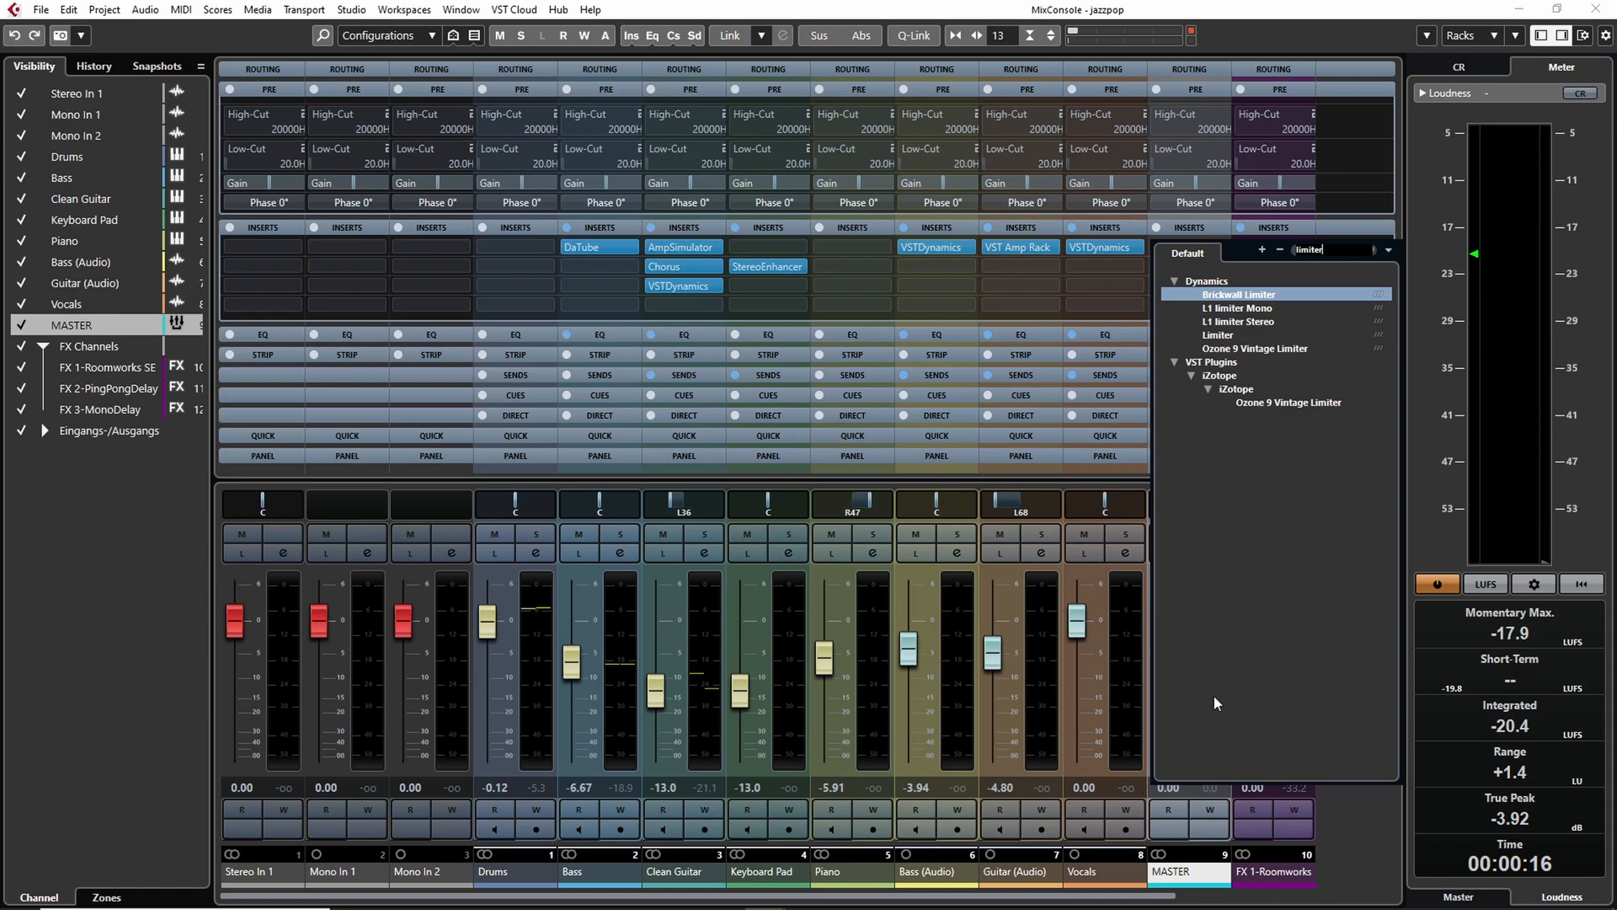
left_click(1220, 335)
double_click(1220, 335)
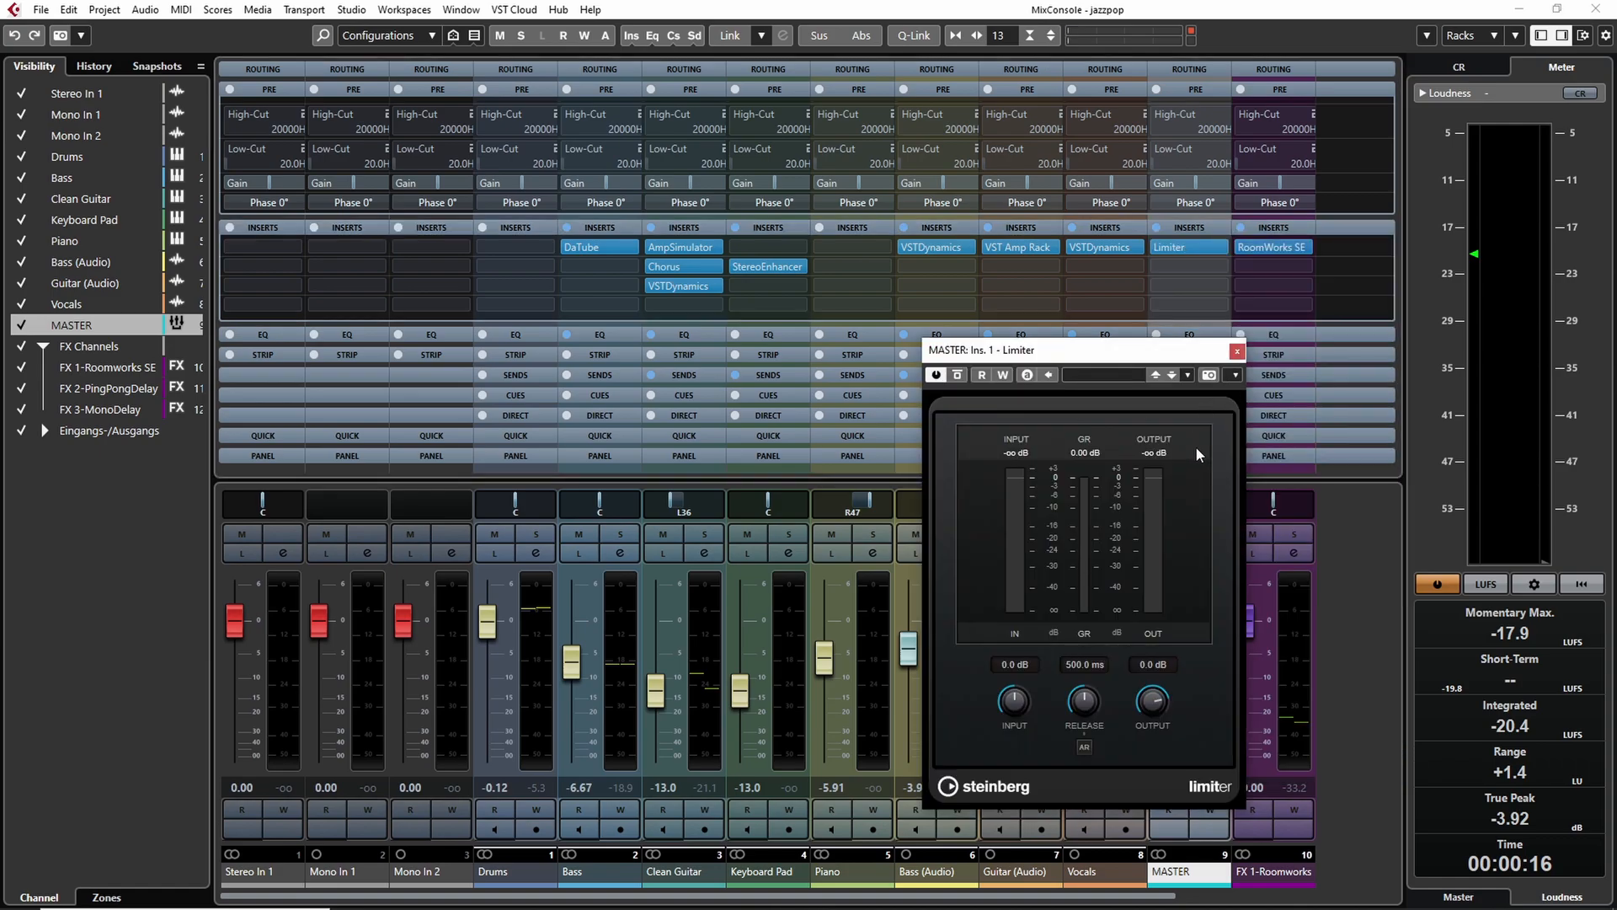
left_click_drag(1129, 336, 1059, 347)
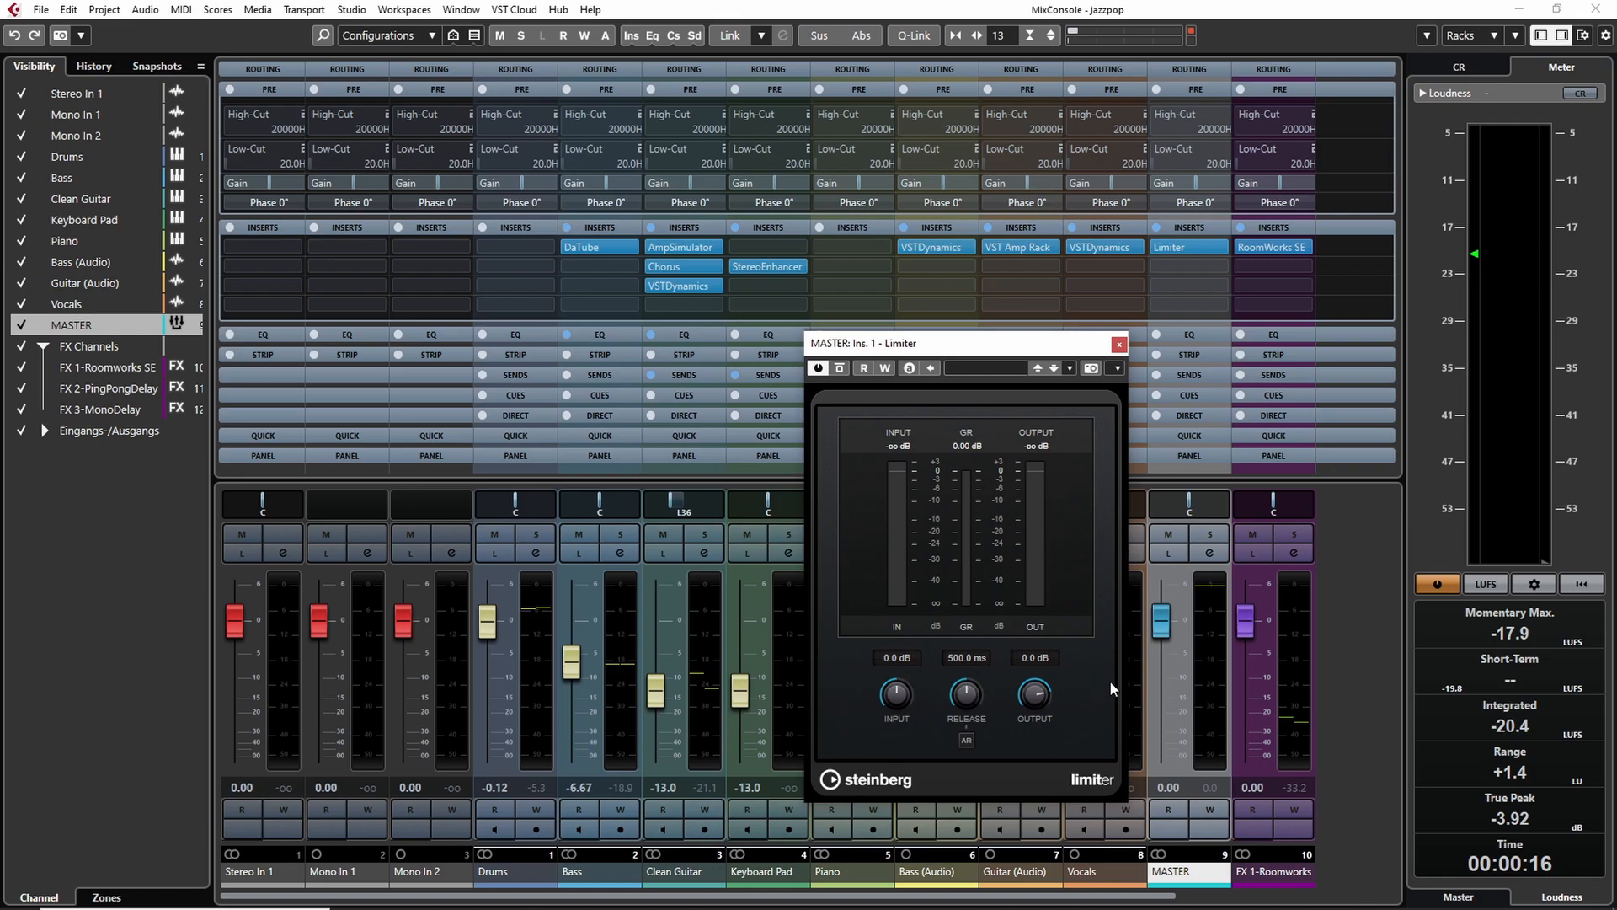
Switch the Limiter's release to automatic and set its output to -1 dB.
left_click(965, 743)
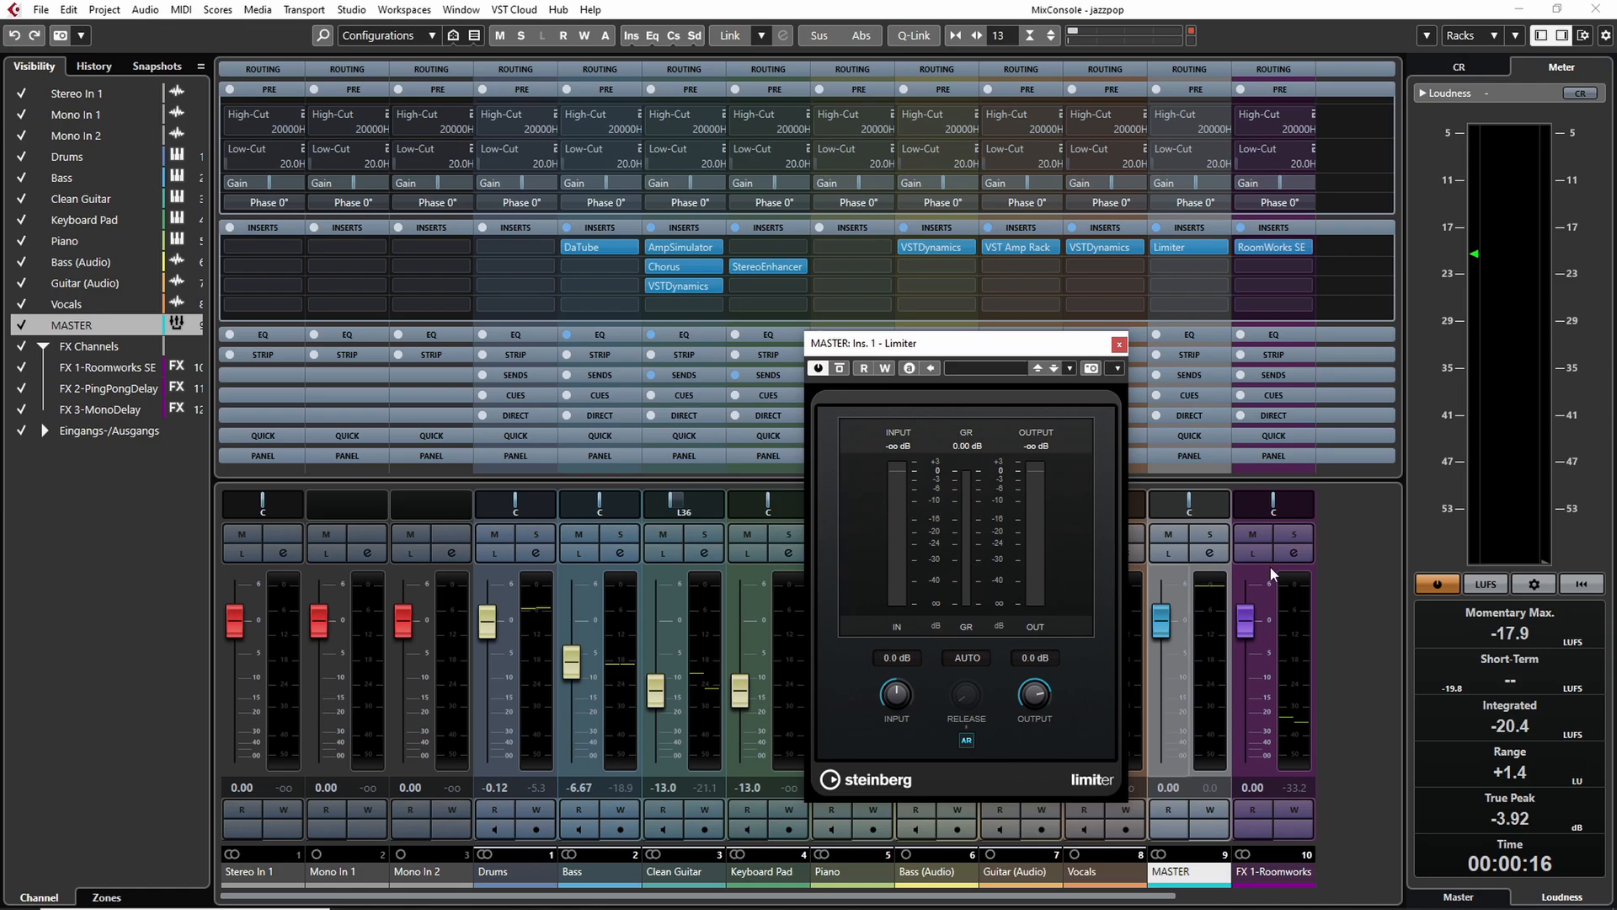
mouse_move(1017, 346)
left_mouse_down()
mouse_move(1045, 375)
mouse_move(1023, 357)
mouse_move(1042, 347)
left_mouse_up()
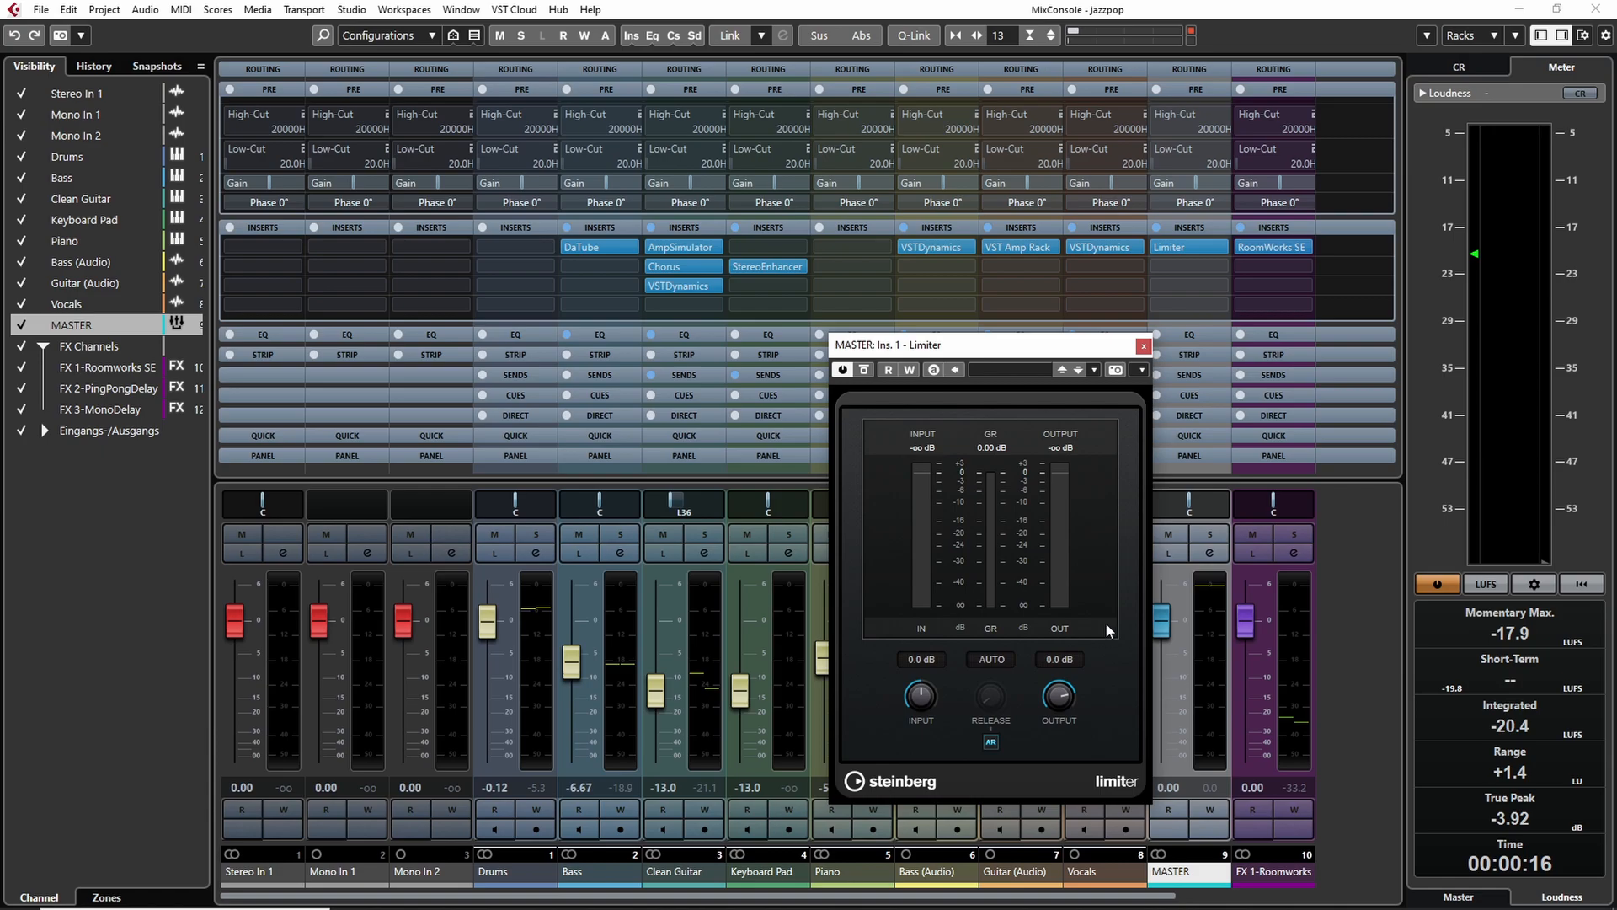
type("-1")
key("Return")
Set the Limiter's input gain to 5 dB and play the song to check gain reduction and loudness.
left_click(921, 660)
type("5")
key("Return")
key("space")
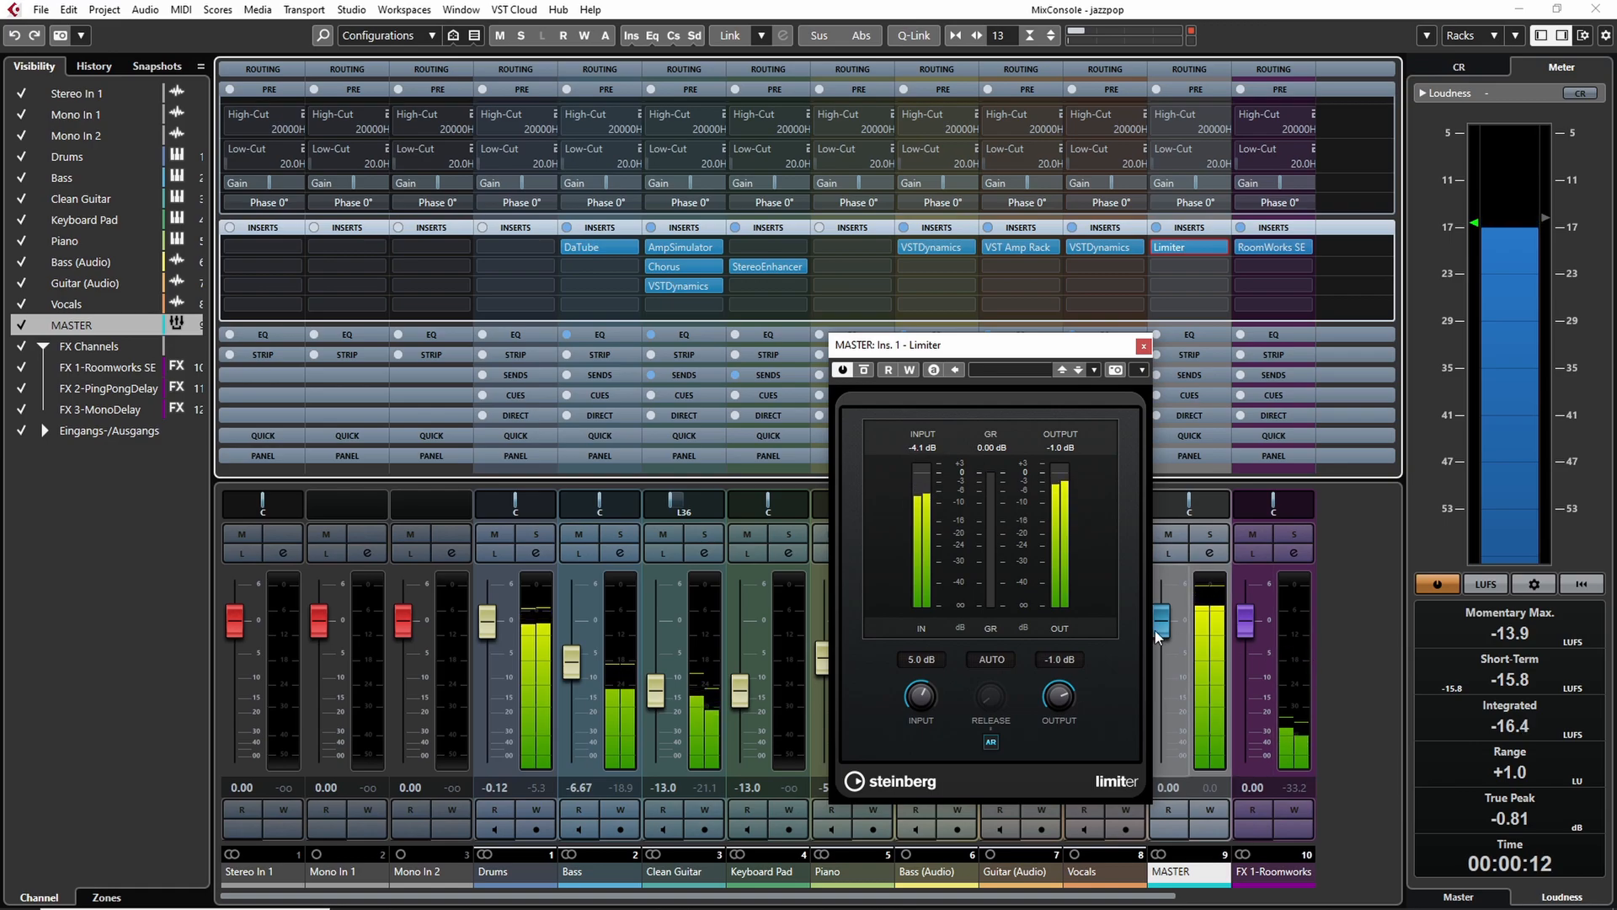
key("space")
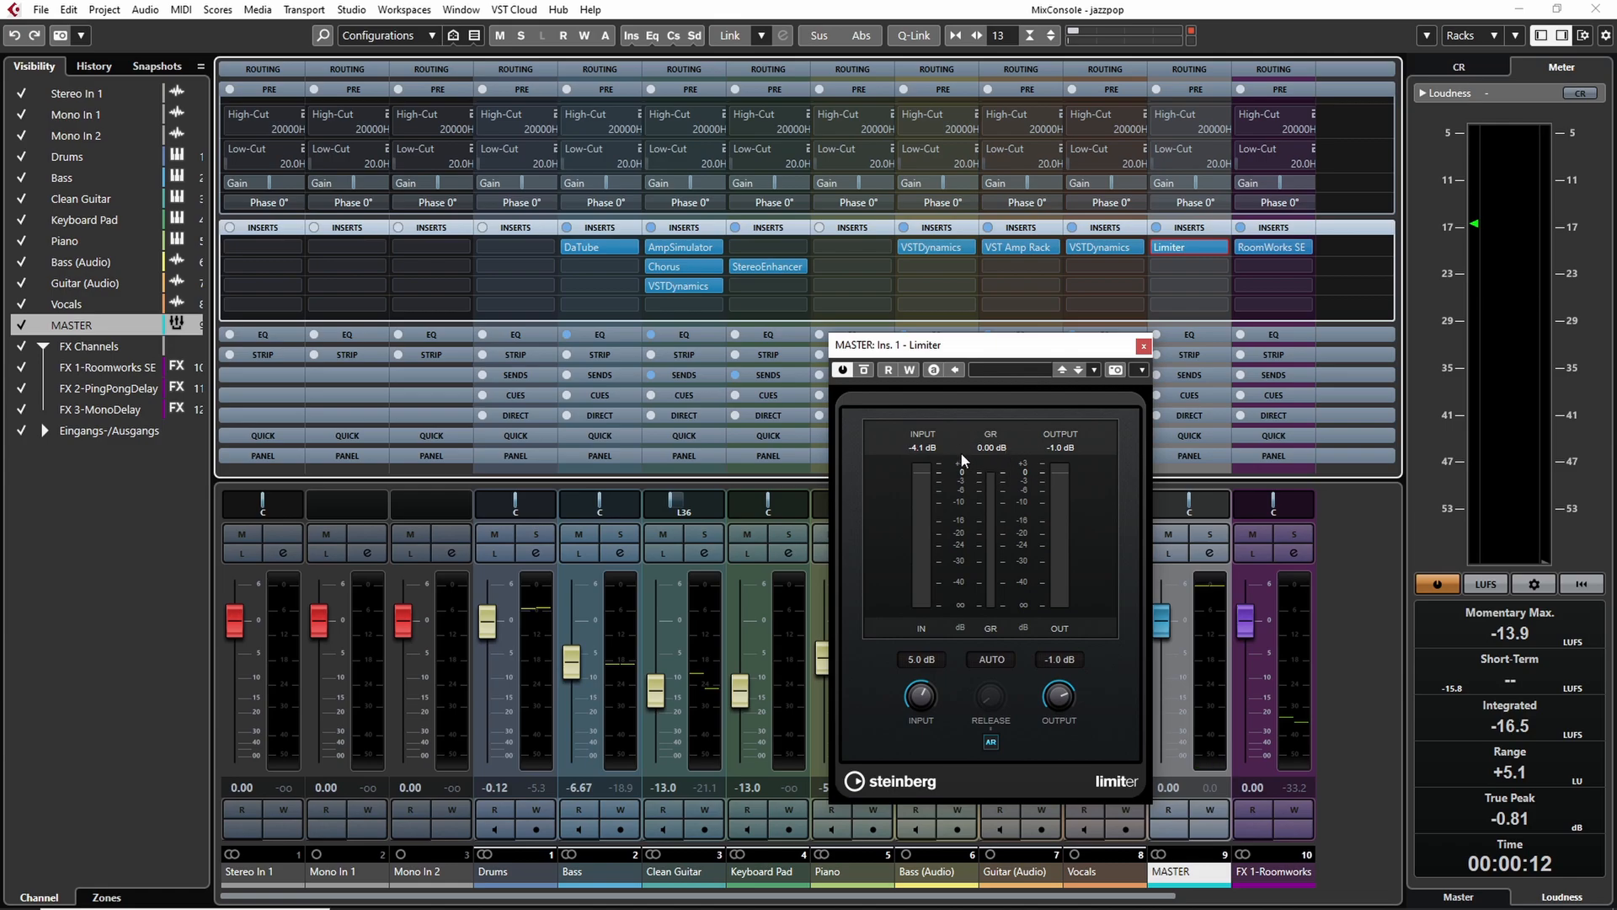
Set the Limiter's input gain to 7 dB and audition the louder mix.
double_click(923, 660)
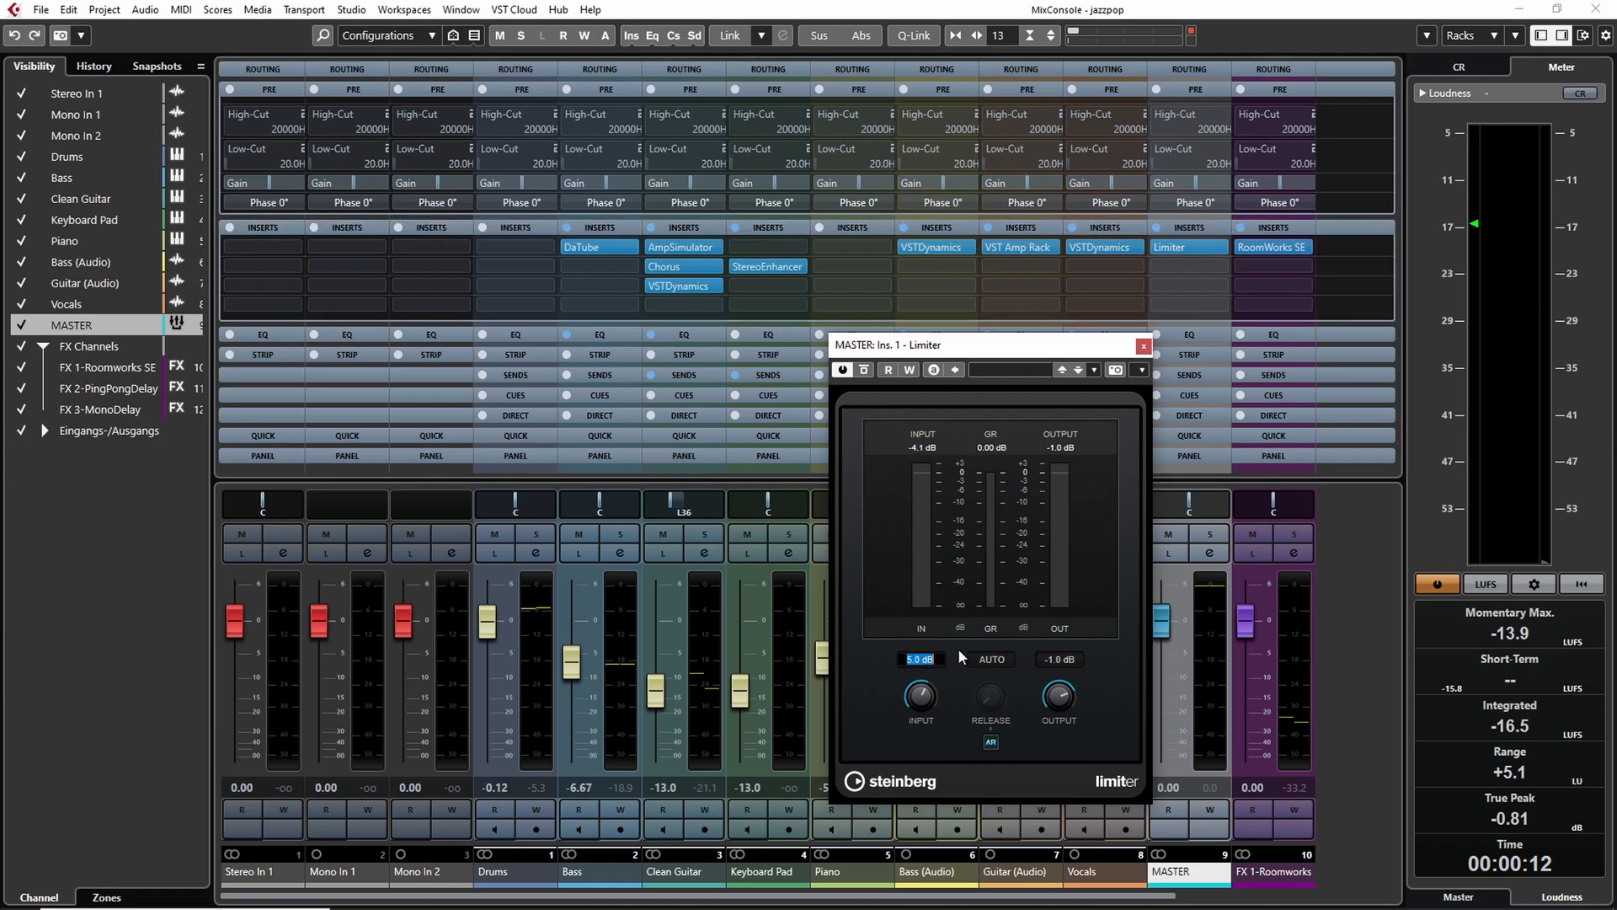
type("7")
key("Return")
key("space")
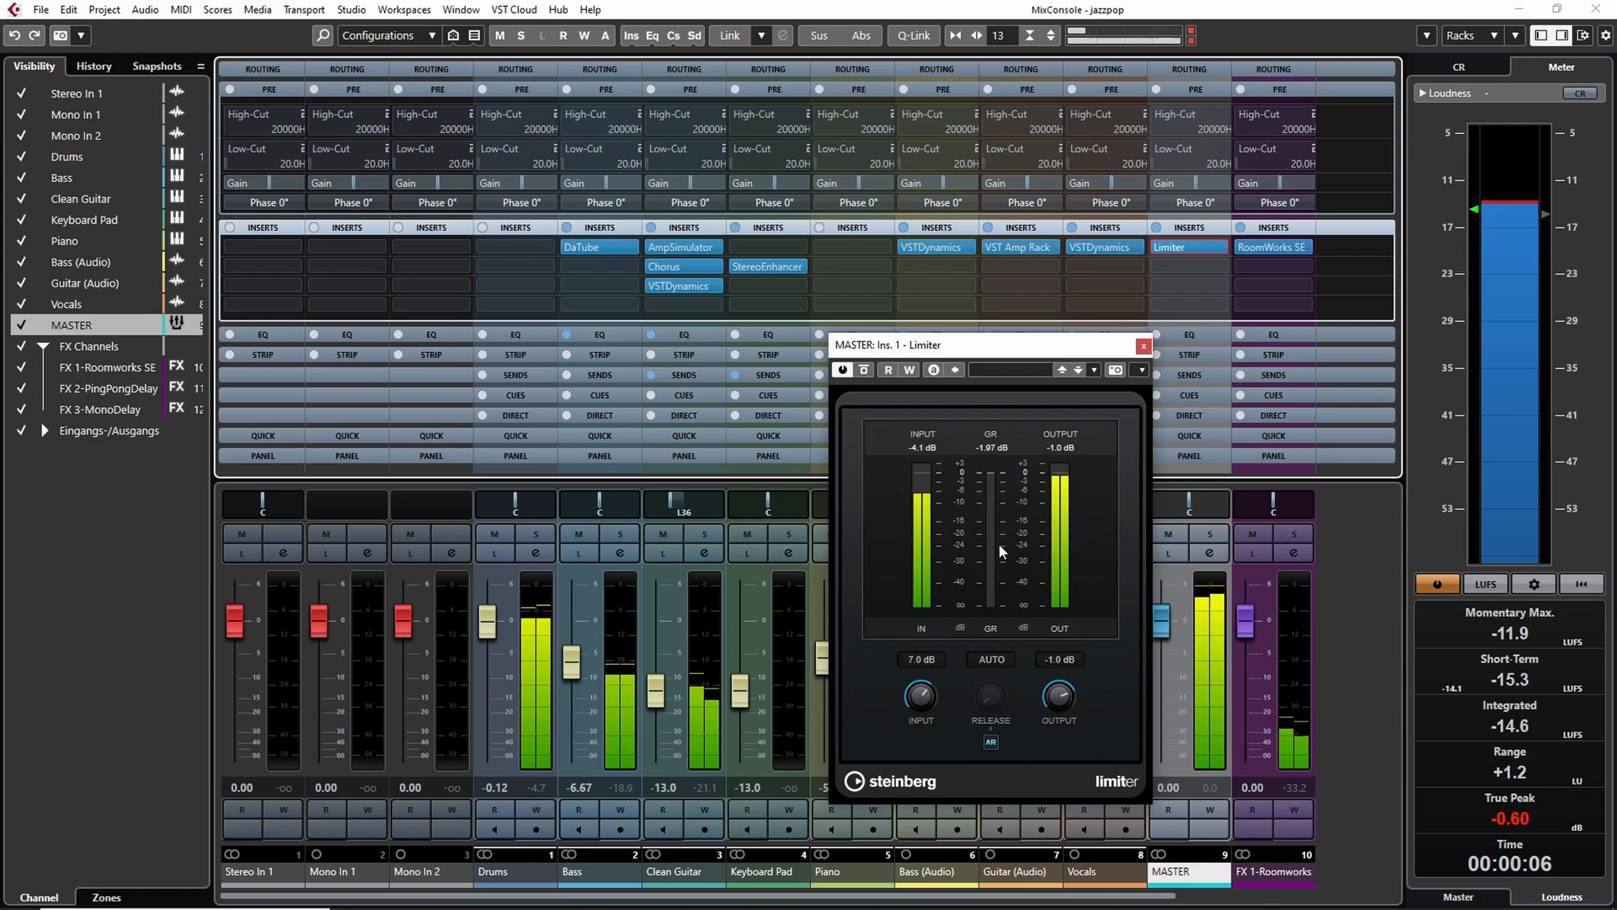
key("space")
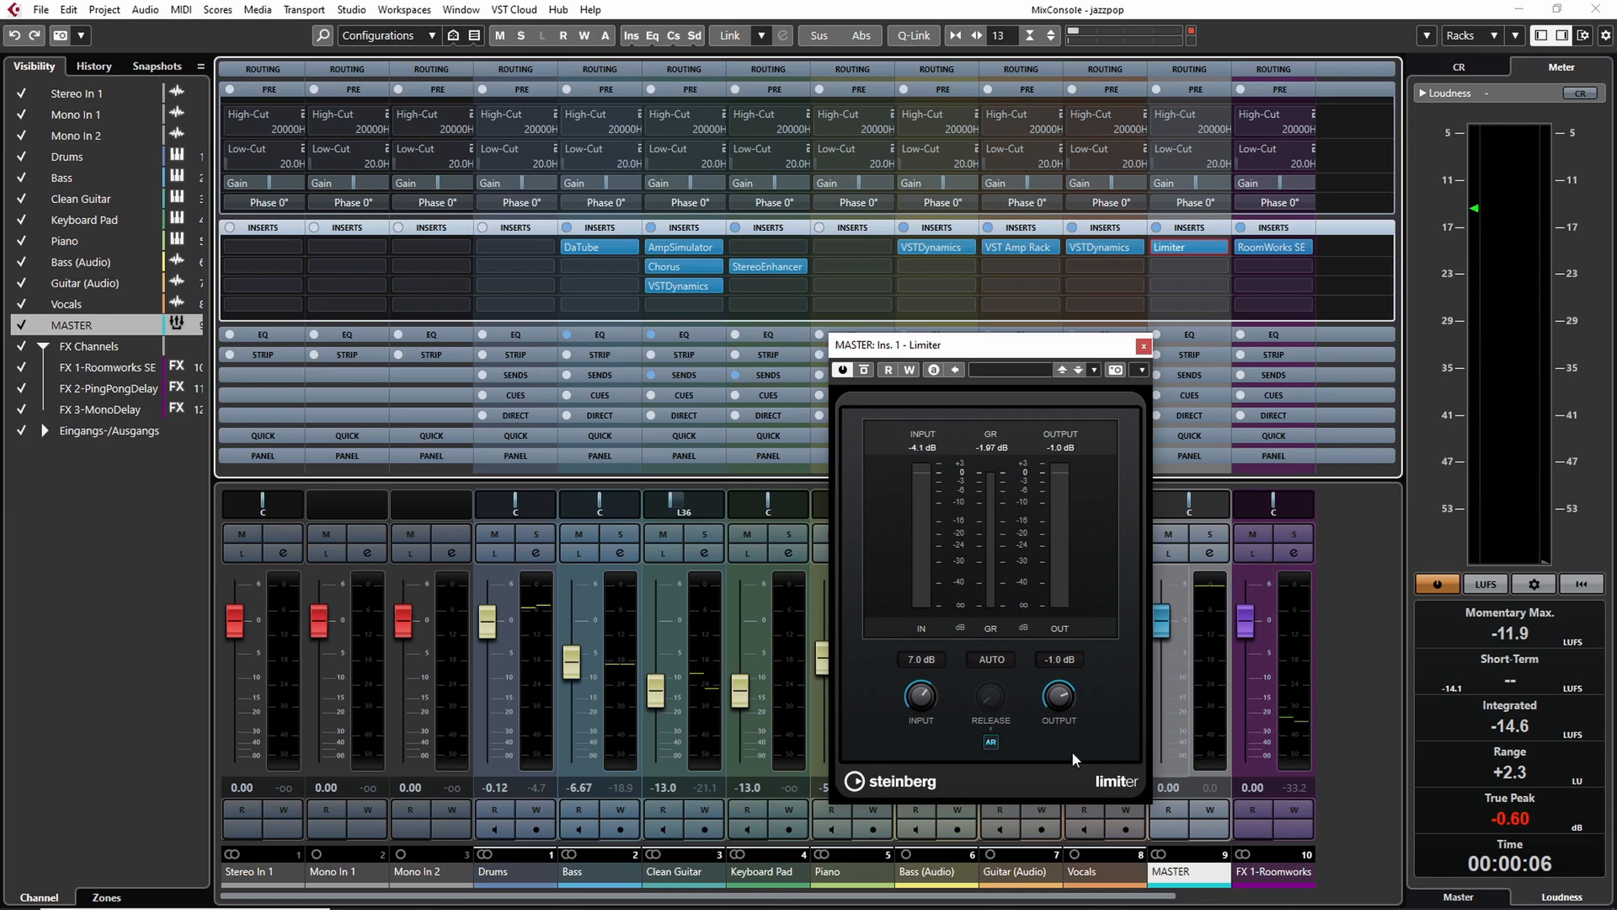
Audition the mix with the Limiter's input gain pushed to 24 dB, and bring the gain down to 5.5 dB.
scroll(930, 696, "up", 10)
key("space")
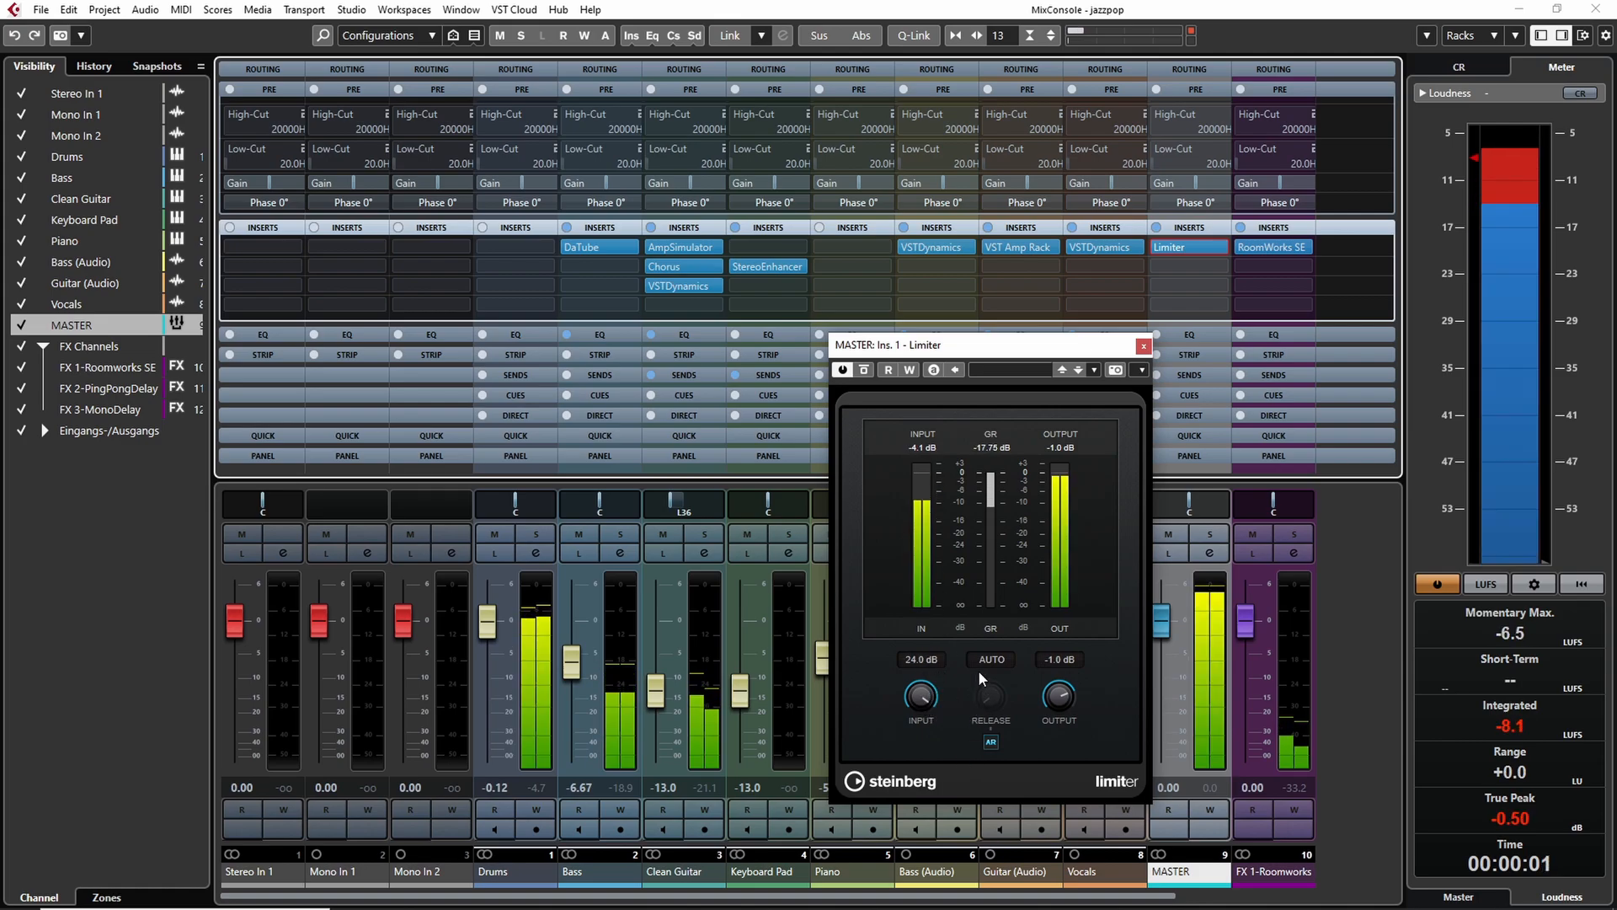
left_click_drag(924, 701, 917, 752)
key("space")
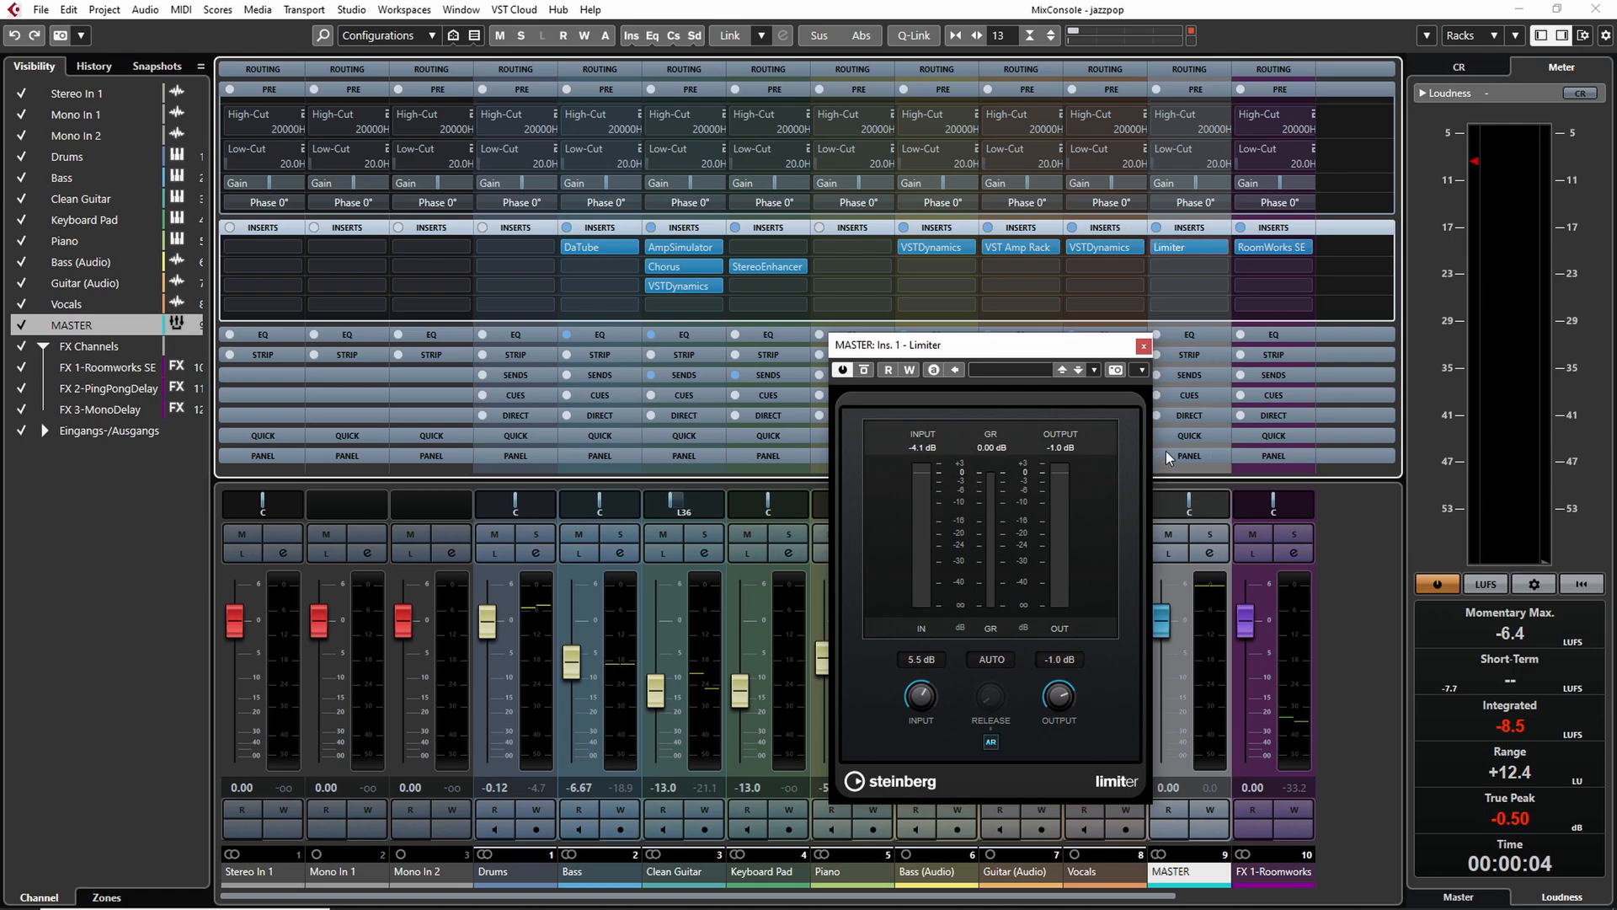
left_click_drag(967, 355, 999, 379)
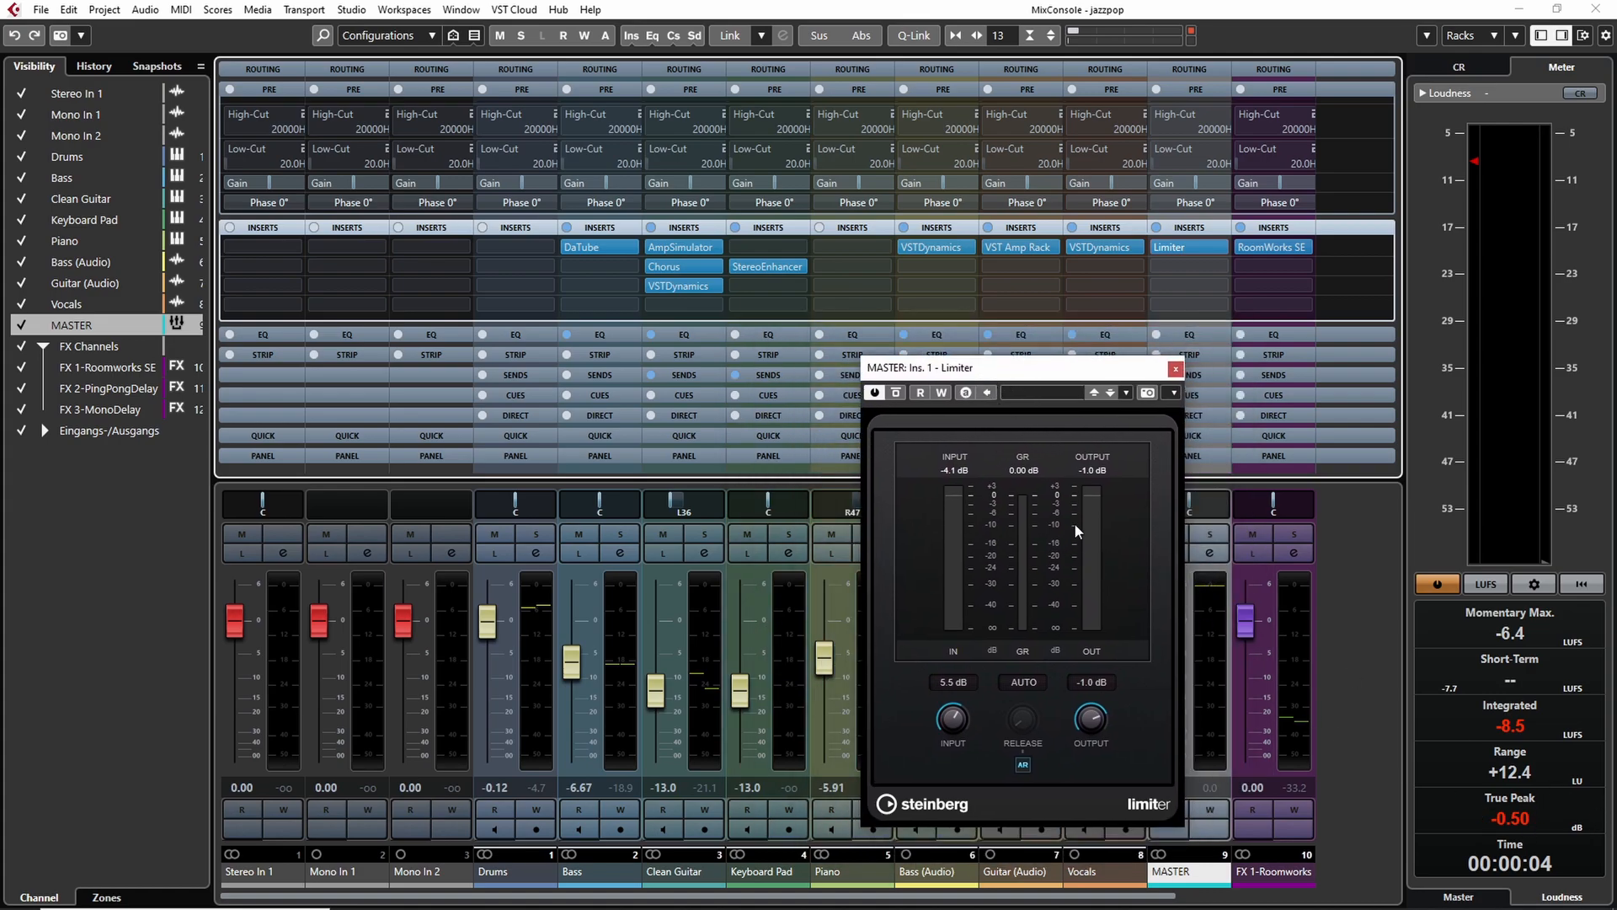